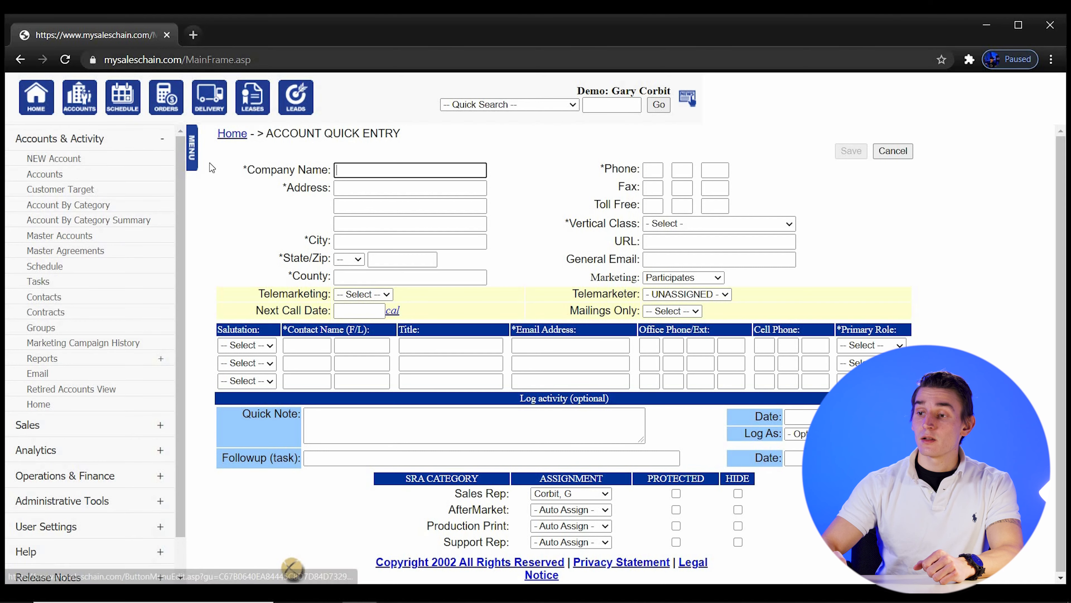
Switch to the Accounts list of 64,849 records, with the side menu collapsed
click(194, 164)
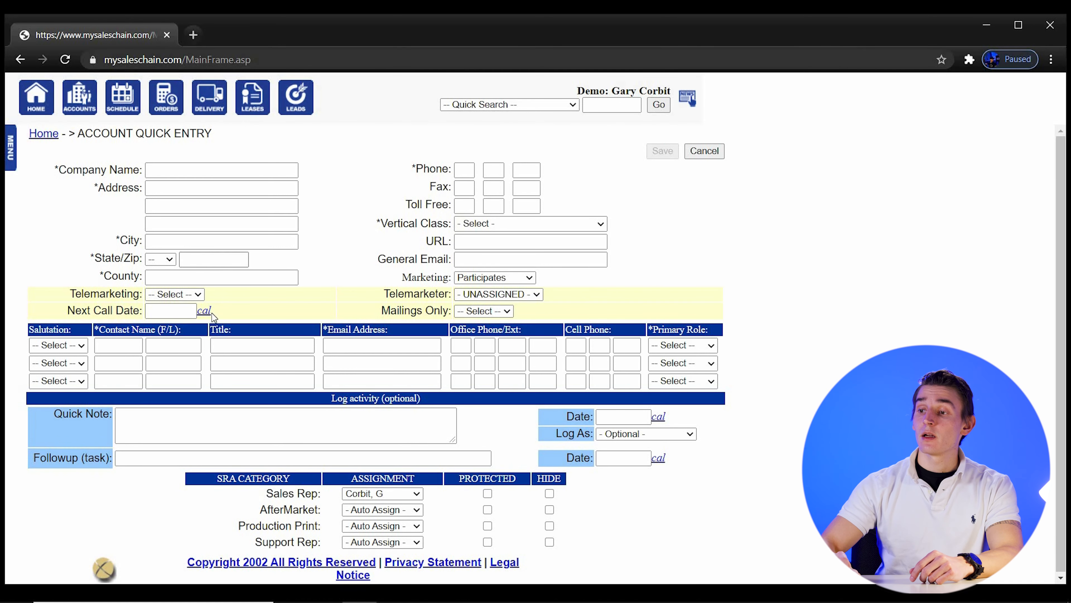
click(87, 96)
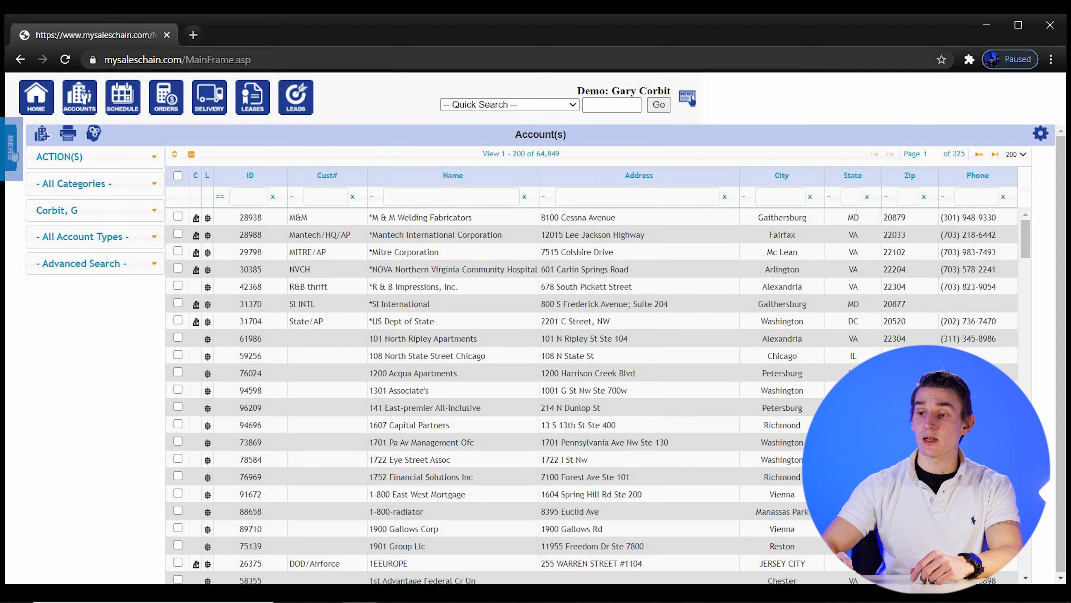
click(11, 152)
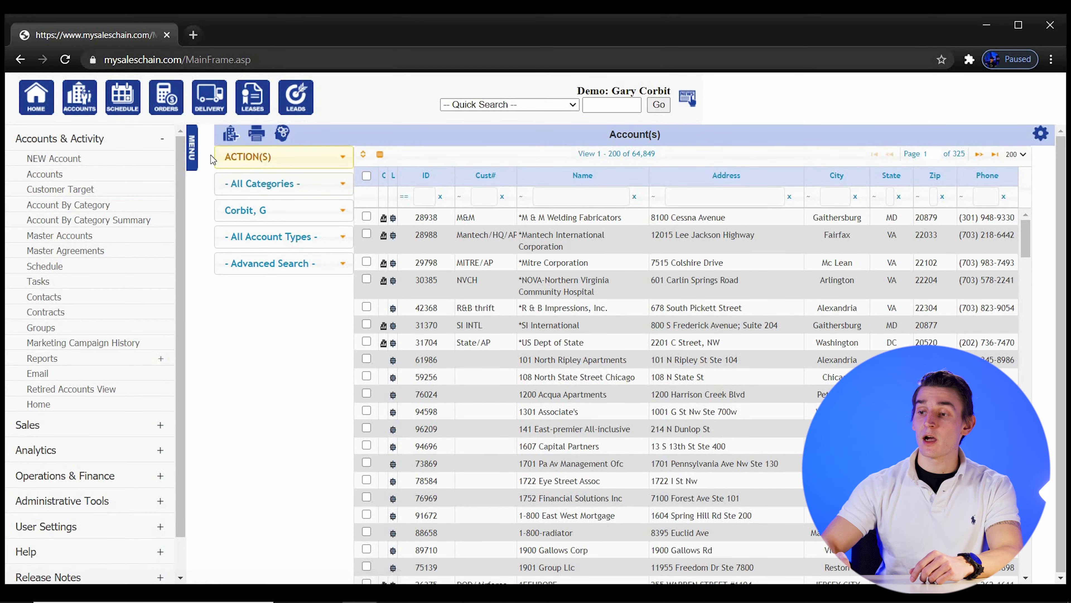
click(193, 152)
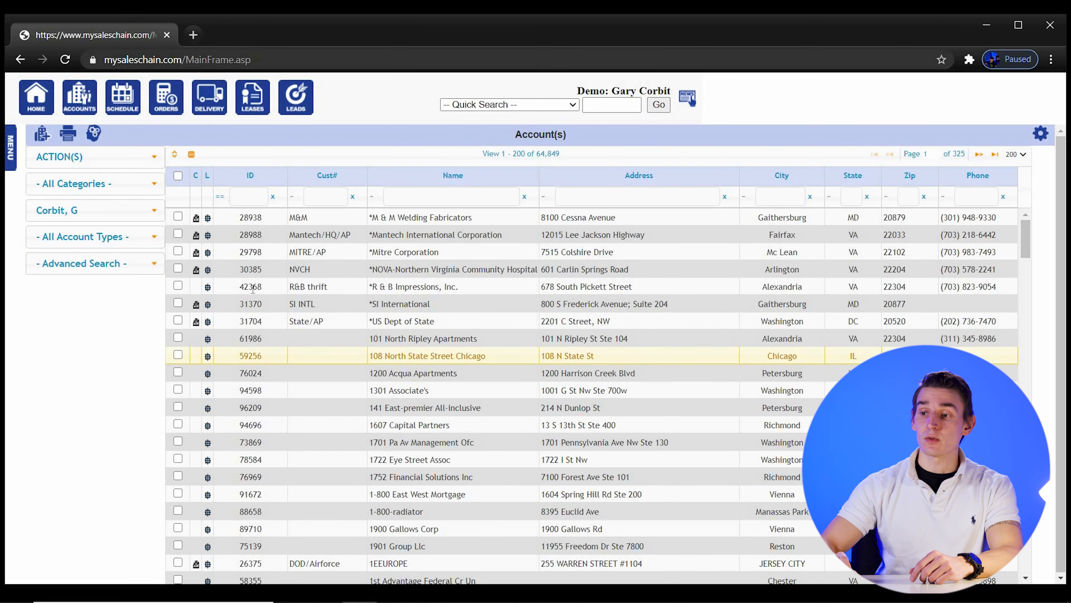
Start a new account from the Accounts grid to get a blank Quick Entry form
click(43, 134)
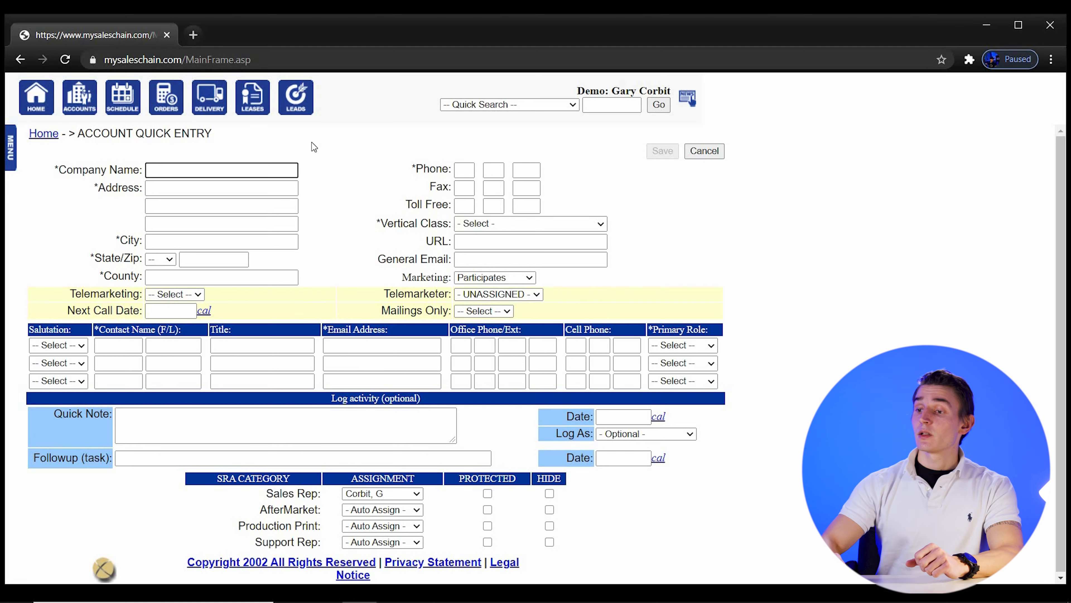
Enter company name Dan's Bagels and street address 123 Bread Lane
click(282, 165)
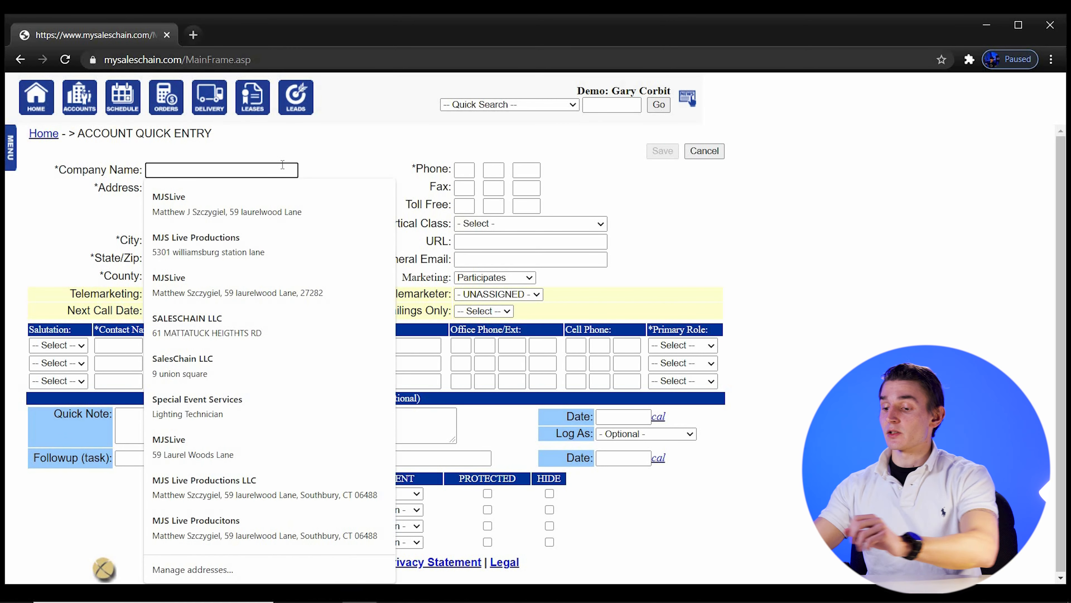
text(Dan's Bagels)
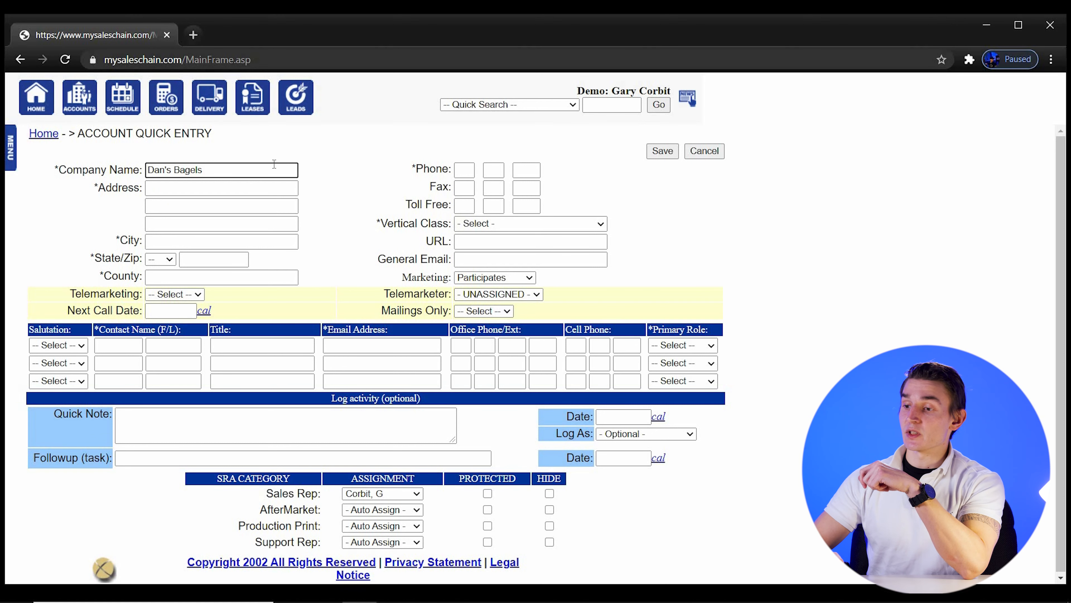
click(203, 183)
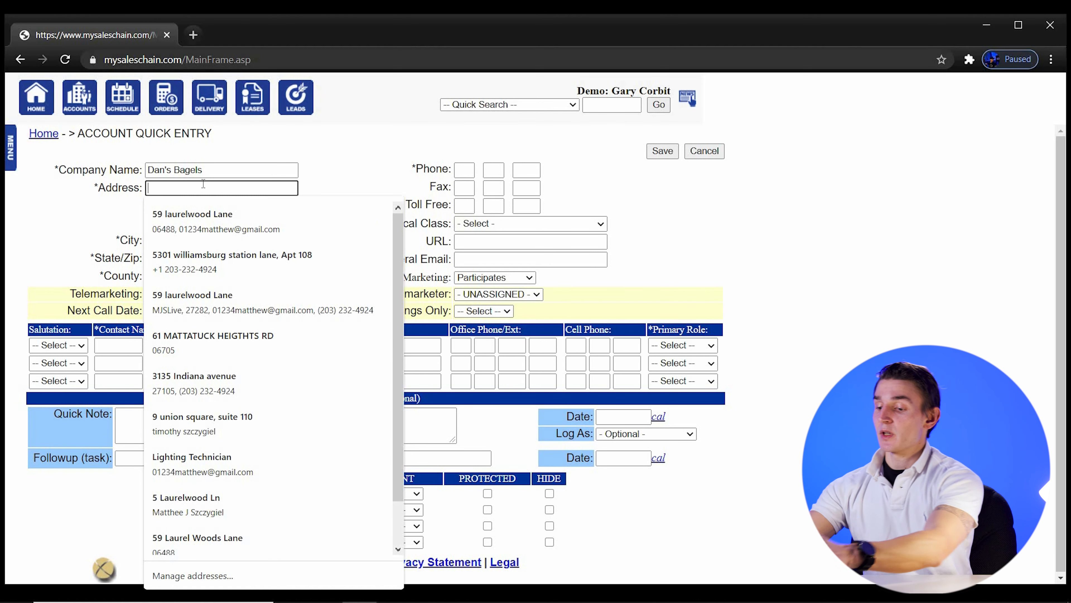
text(123)
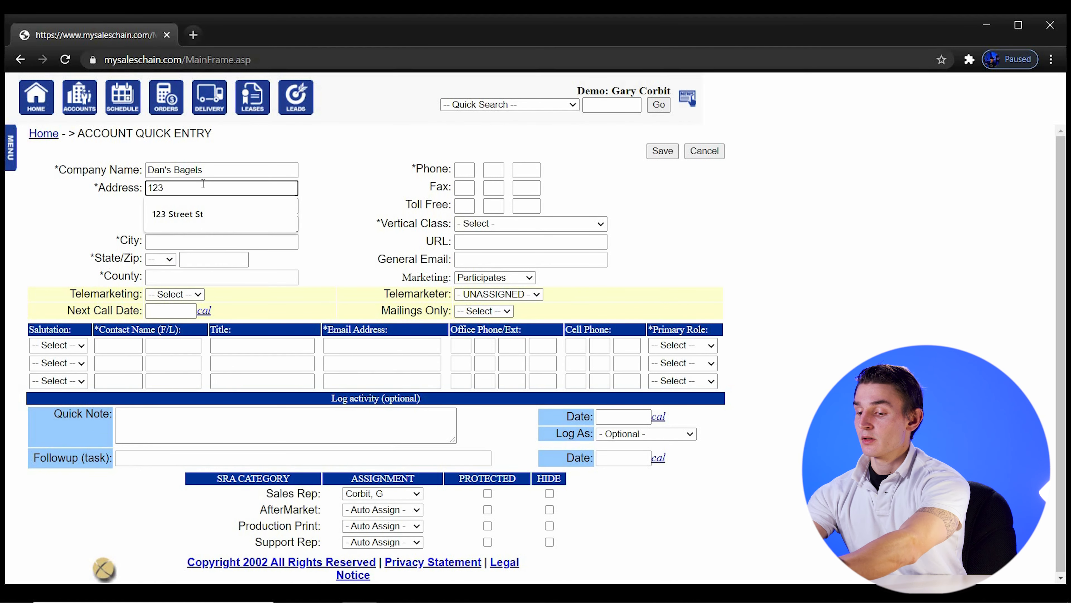
text( Bread Lane)
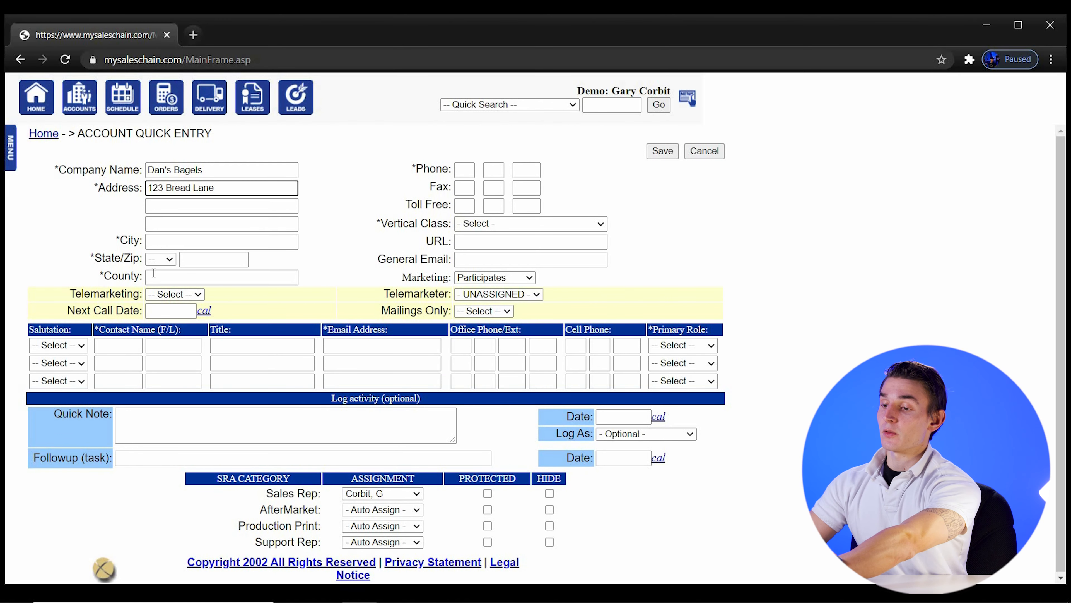
Set city Hartford, state CT, ZIP 06488 and county United States
click(163, 247)
text(Hartford)
click(160, 258)
text(ct)
key(Return)
click(232, 258)
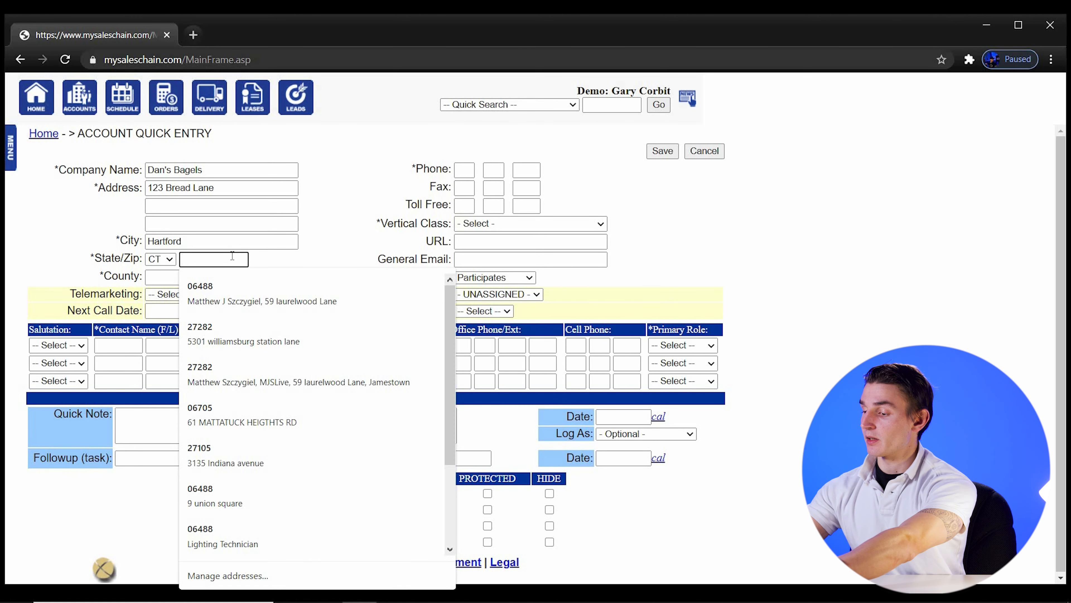
text(06488)
key(Tab)
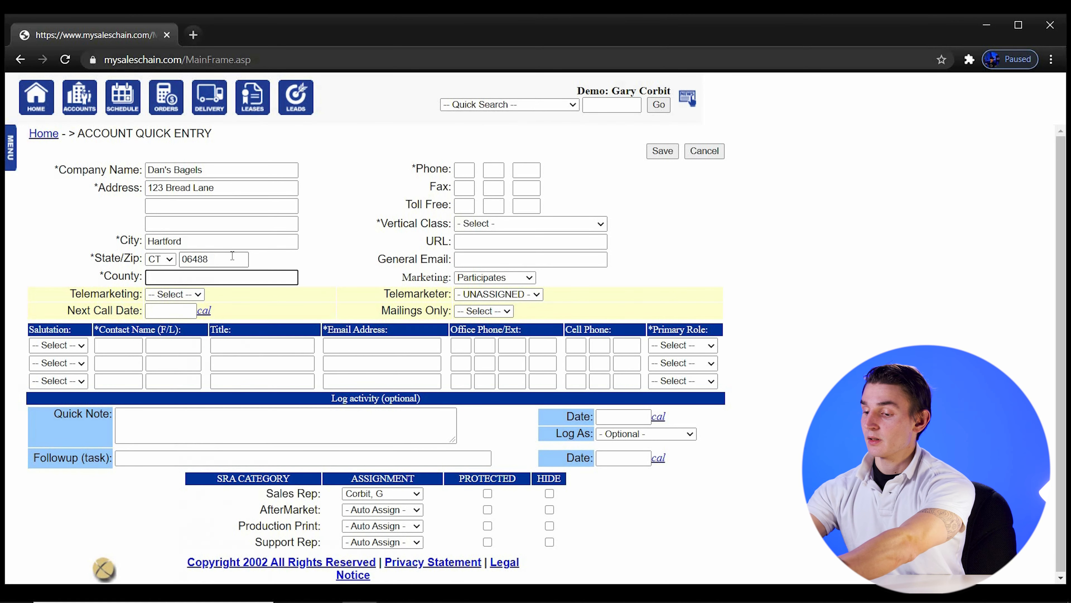
text(Un)
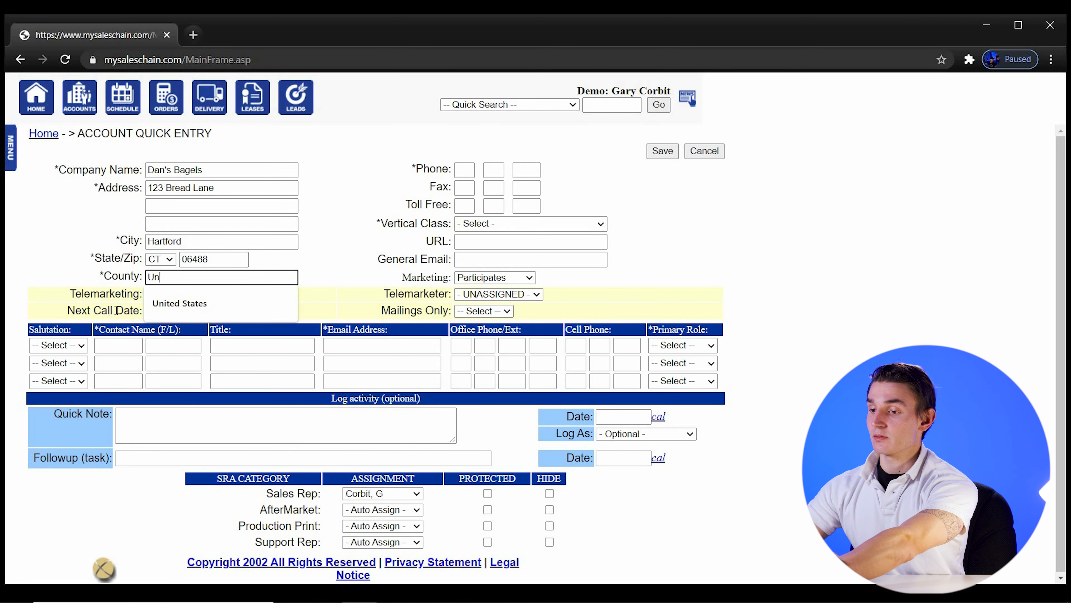
click(163, 303)
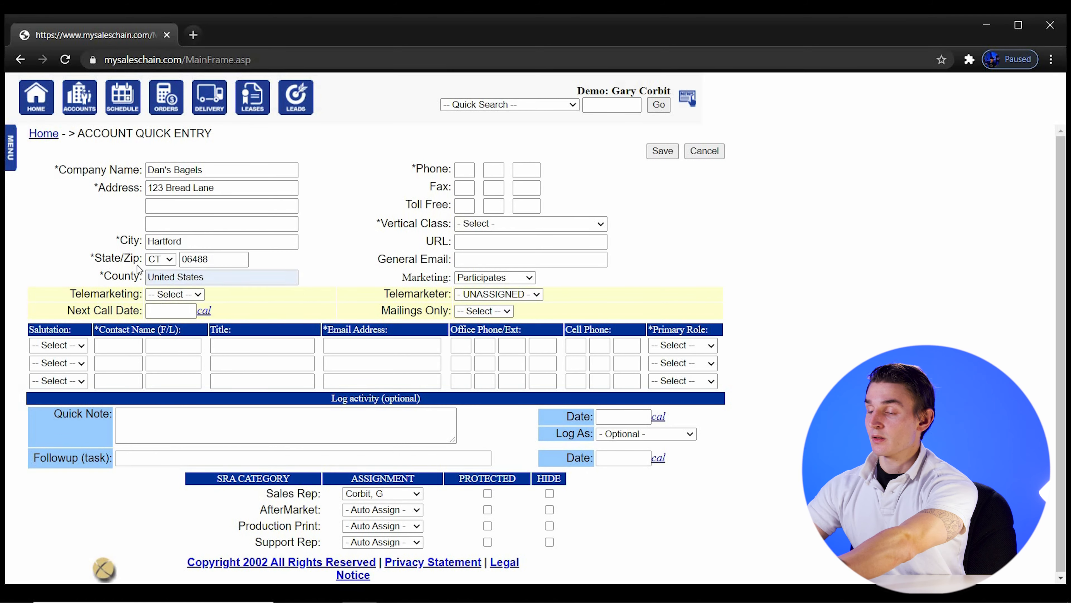
Enter the account's phone number and set Vertical Class to Other
click(467, 166)
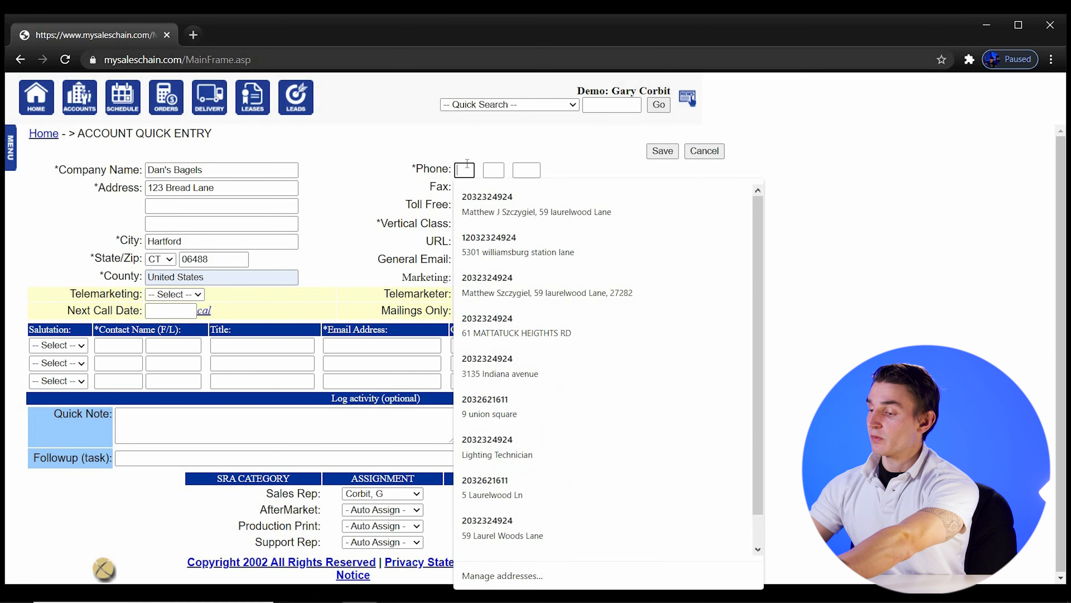
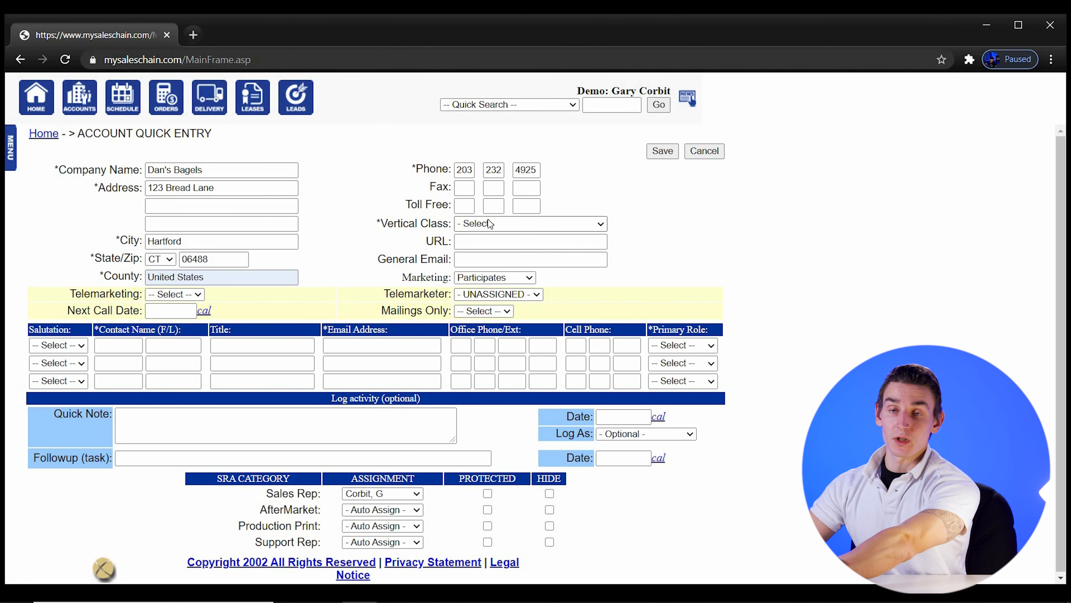
click(512, 228)
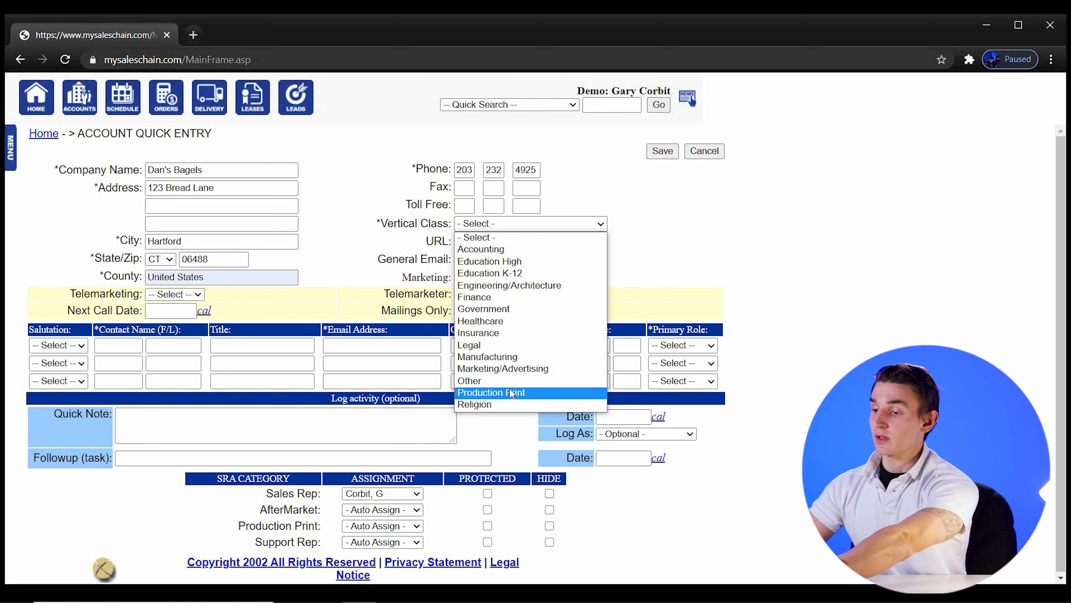
click(491, 381)
click(467, 241)
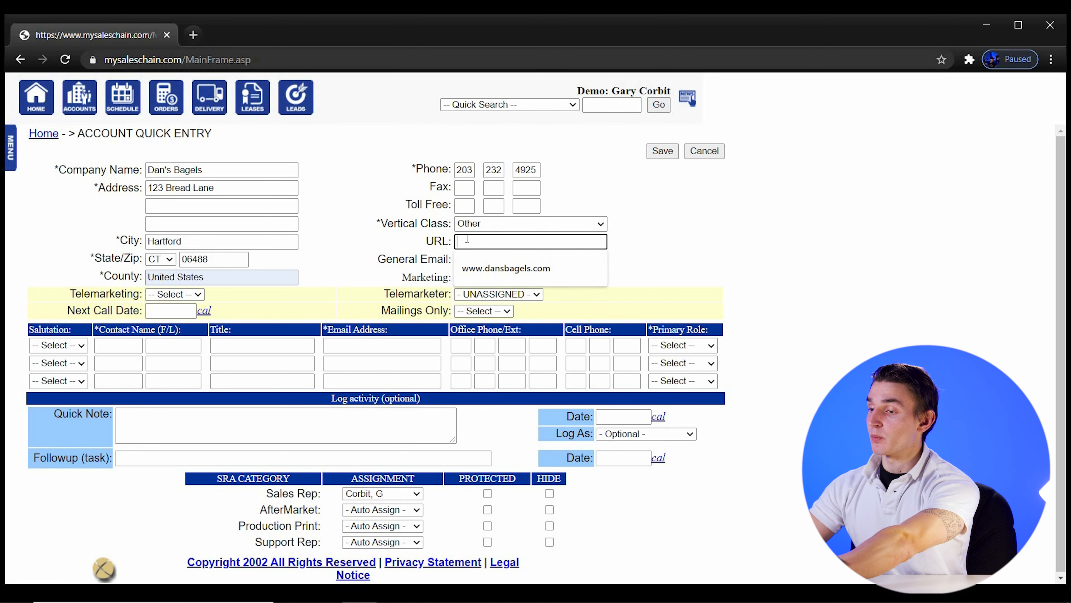
click(496, 263)
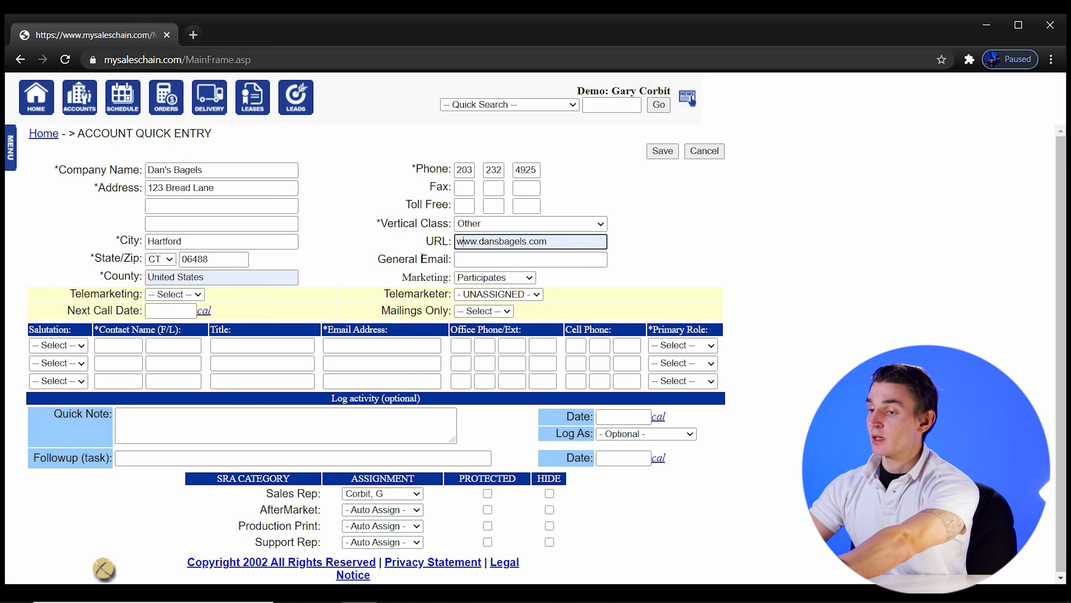
click(466, 259)
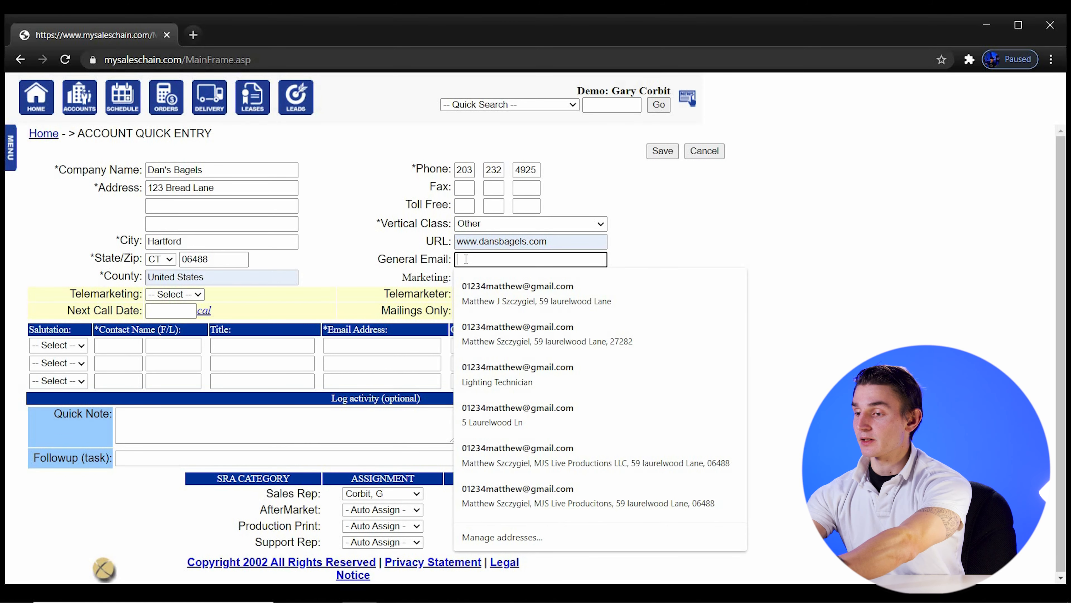
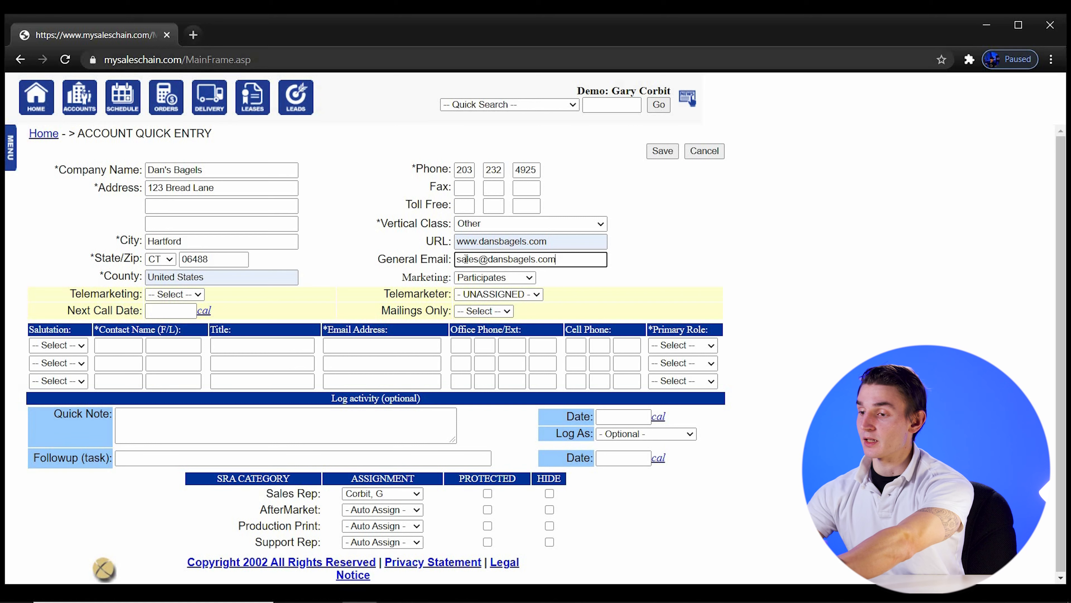
click(407, 272)
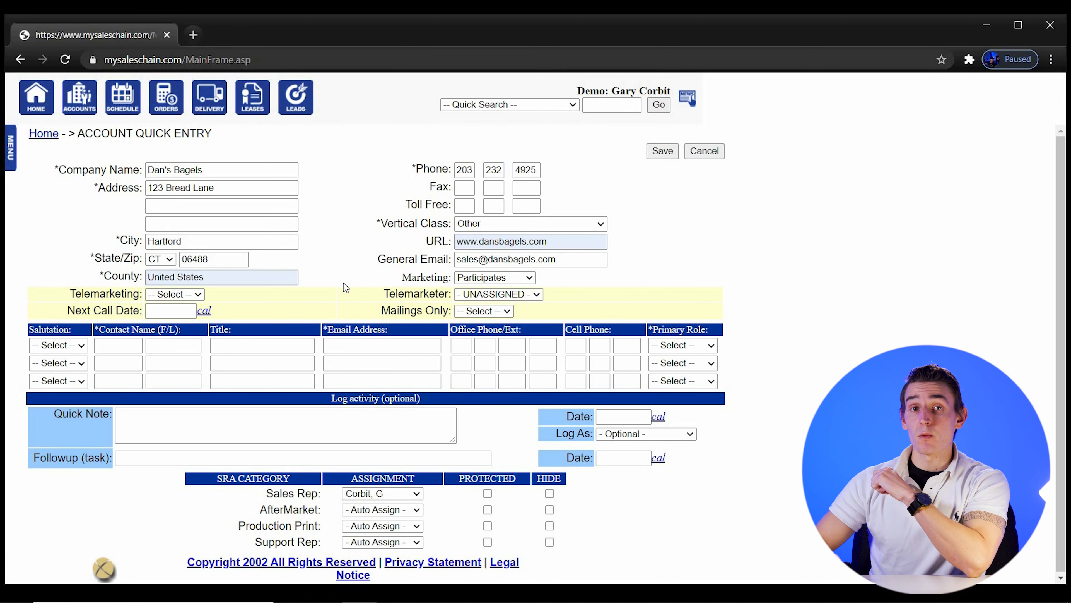
Enable telemarketing, assign a telemarketer, set Mailings Only to No and Next Call Date 12/21/2020
click(176, 294)
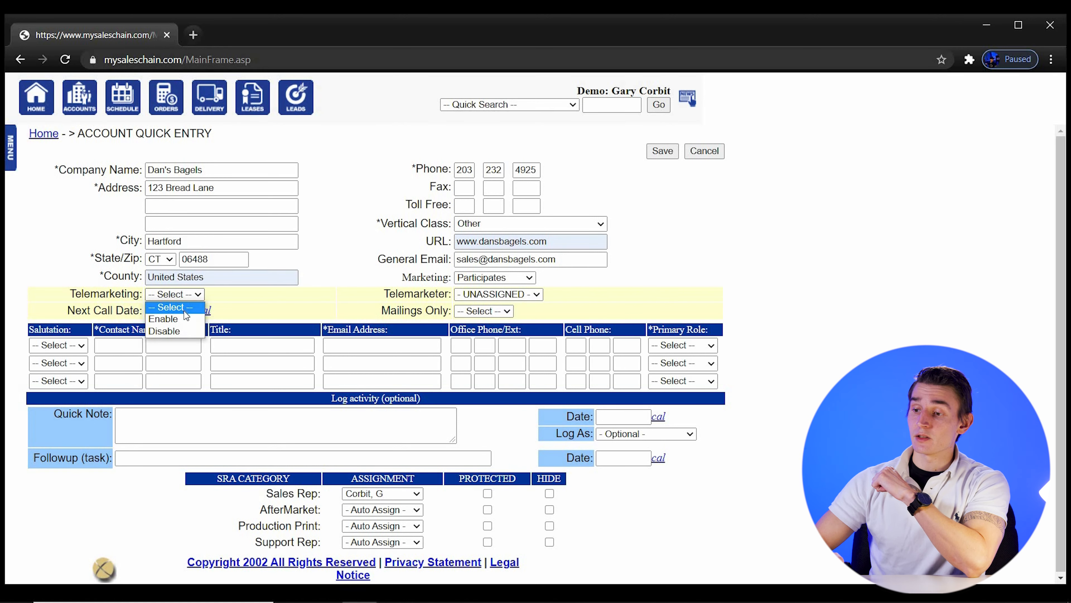
click(167, 319)
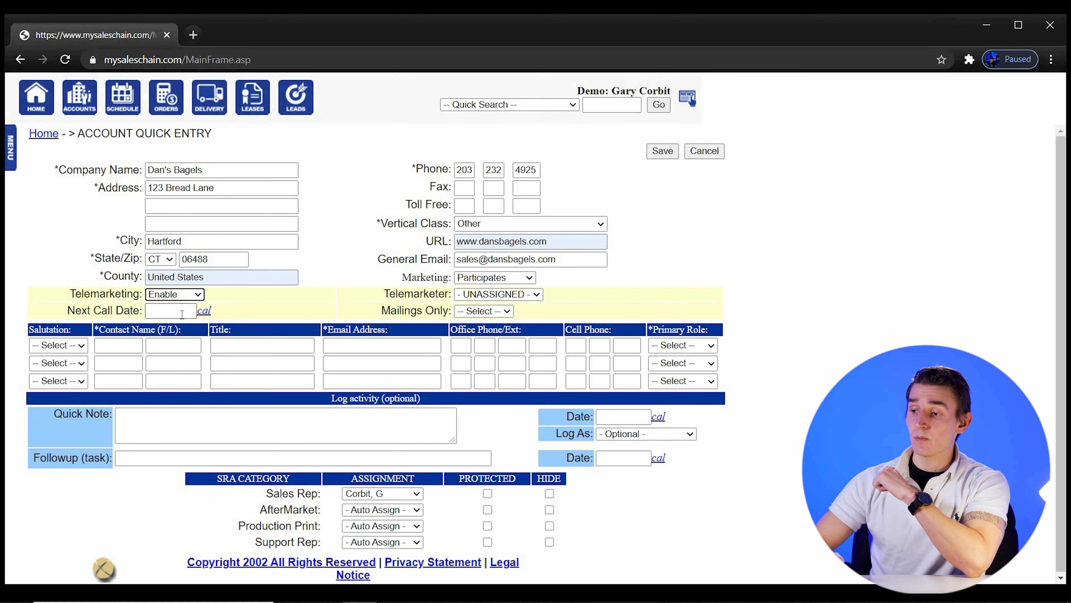
click(468, 301)
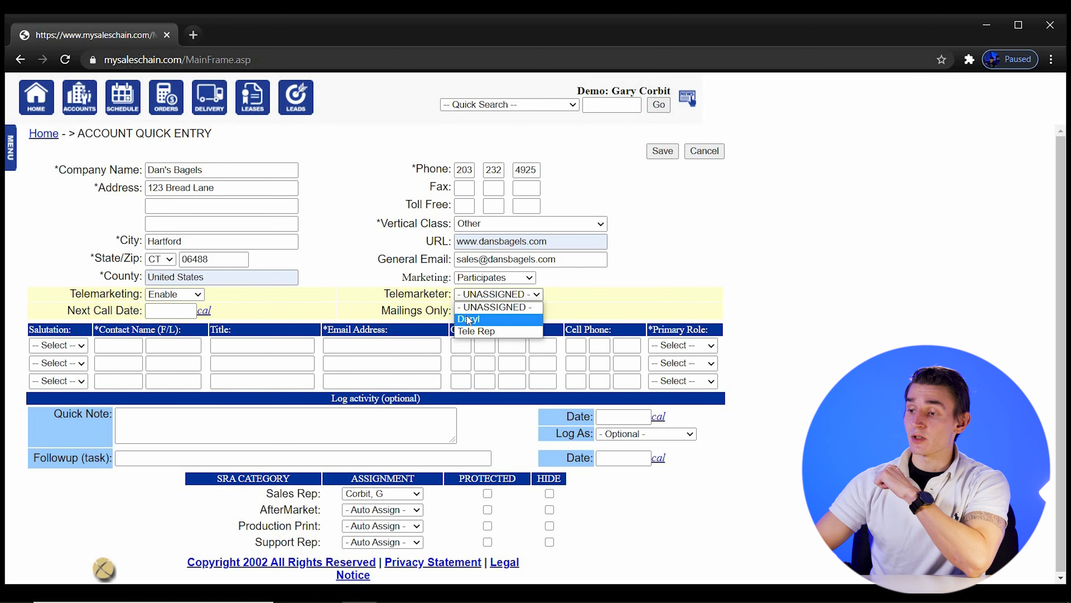
click(469, 320)
click(468, 314)
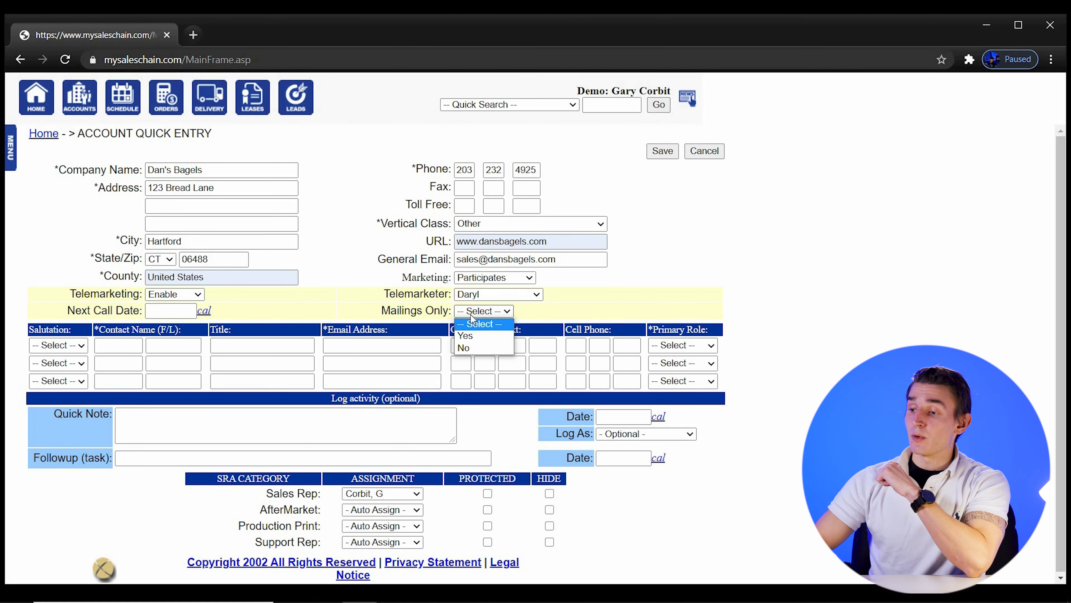
click(467, 348)
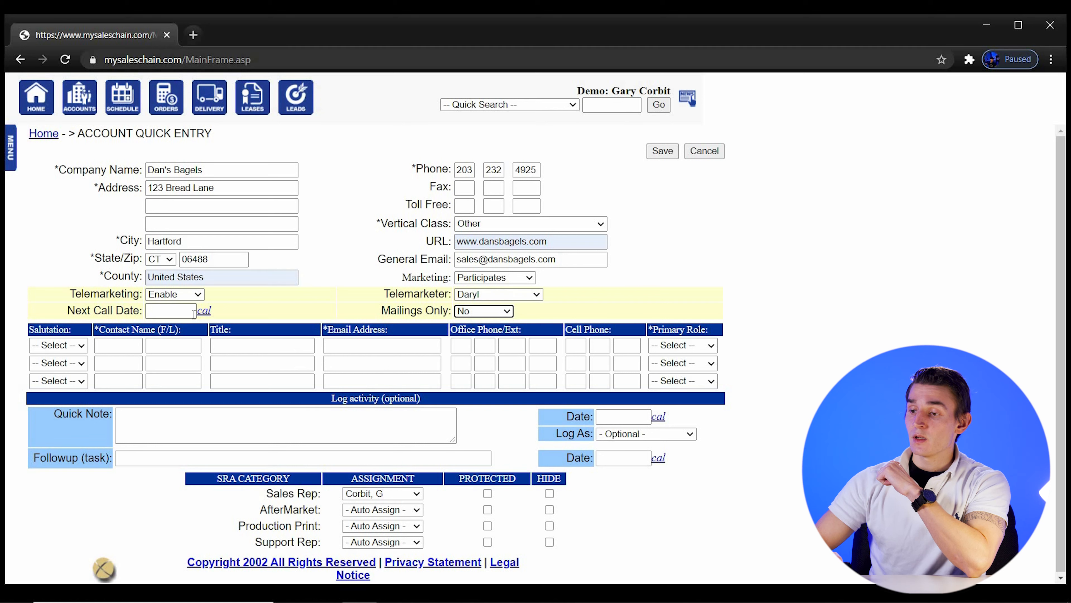
click(202, 314)
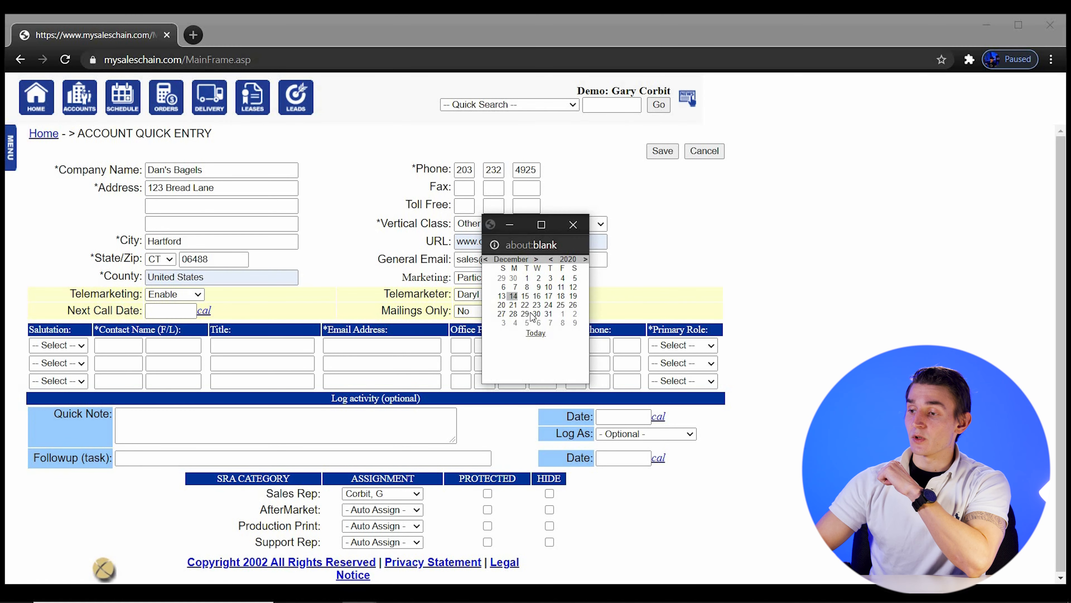
click(513, 306)
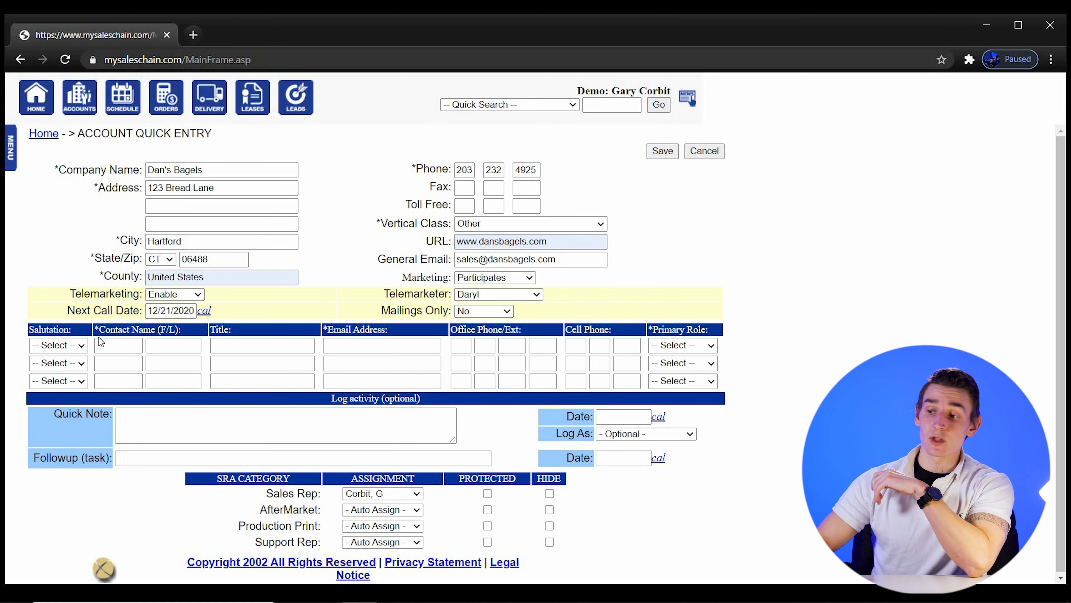
Give the first contact salutation Mr., their first and last name, and title Owner
click(51, 344)
click(62, 423)
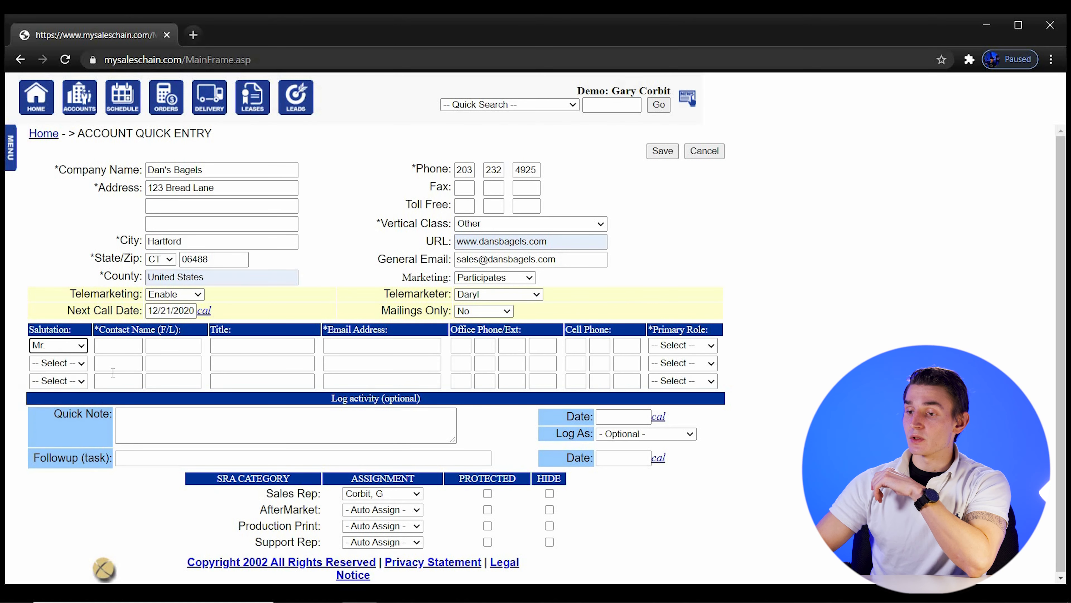
click(125, 343)
text(Dan)
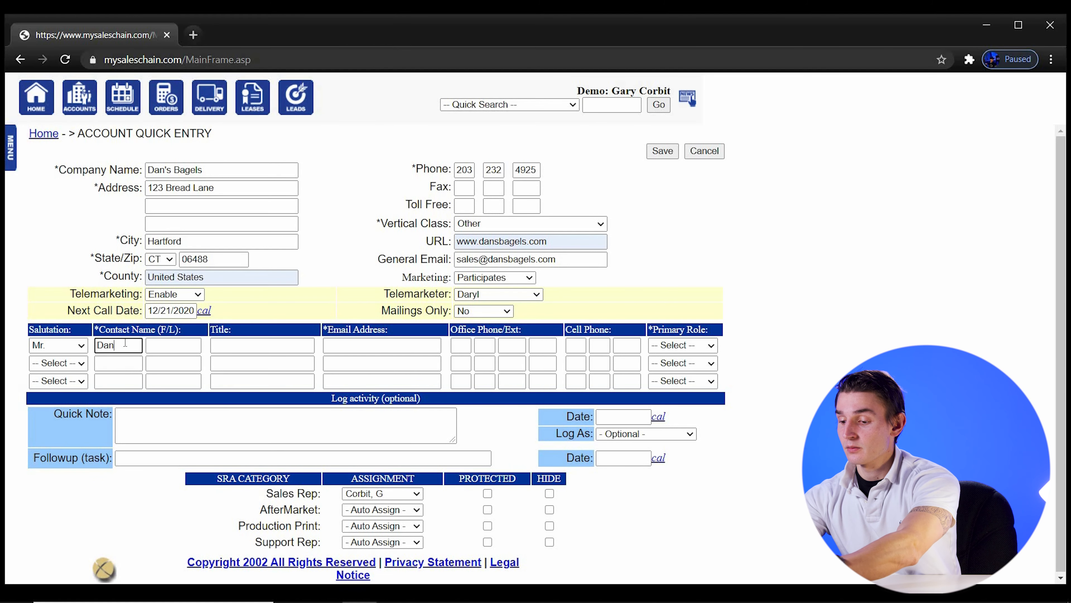
key(Tab)
text(Bagle)
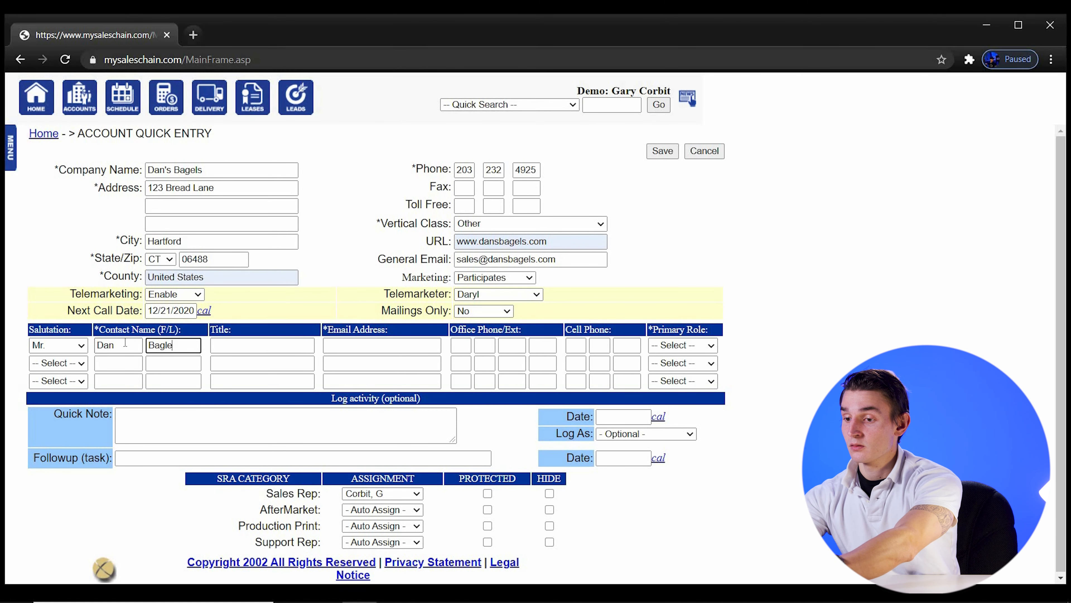
key(Tab)
text(Owner)
Add the contact's e-mail and cell phone, and set Primary Role to Decision Maker
key(Tab)
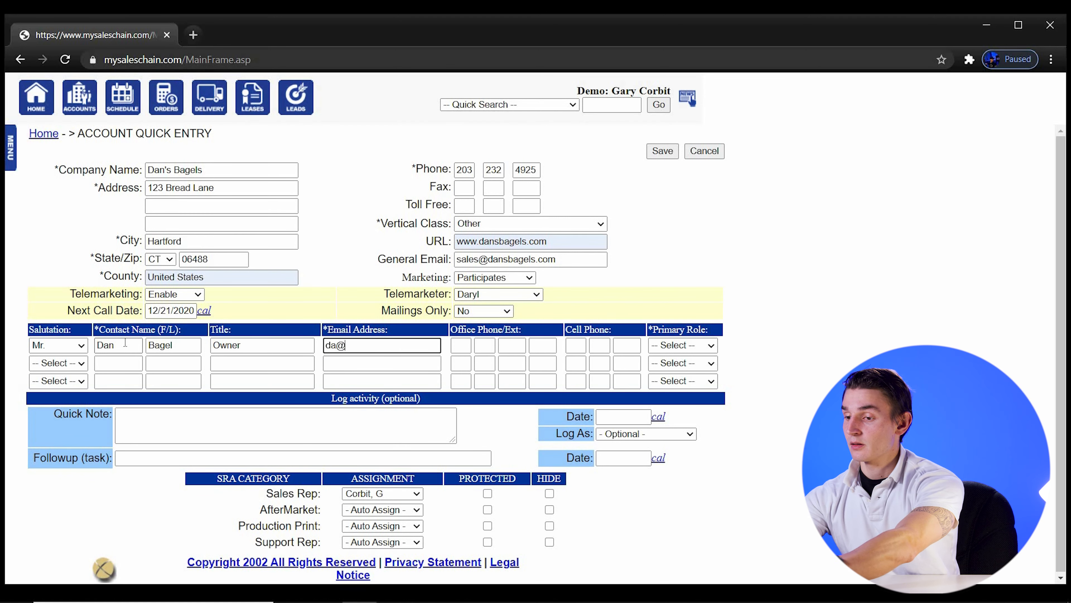
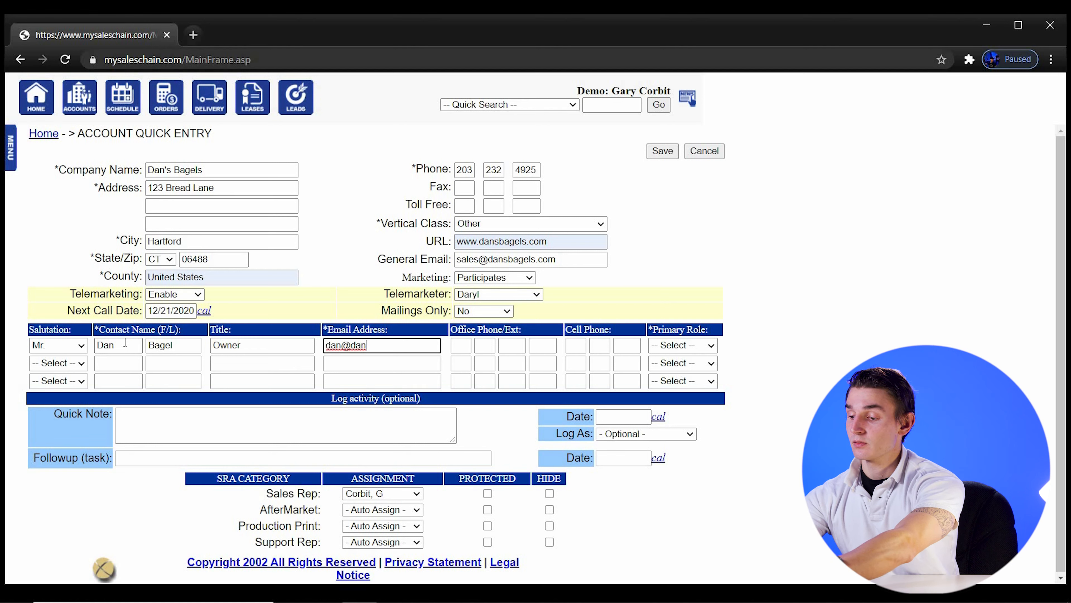
key(Tab)
key(Tab)
key(Tab)
key(Tab)
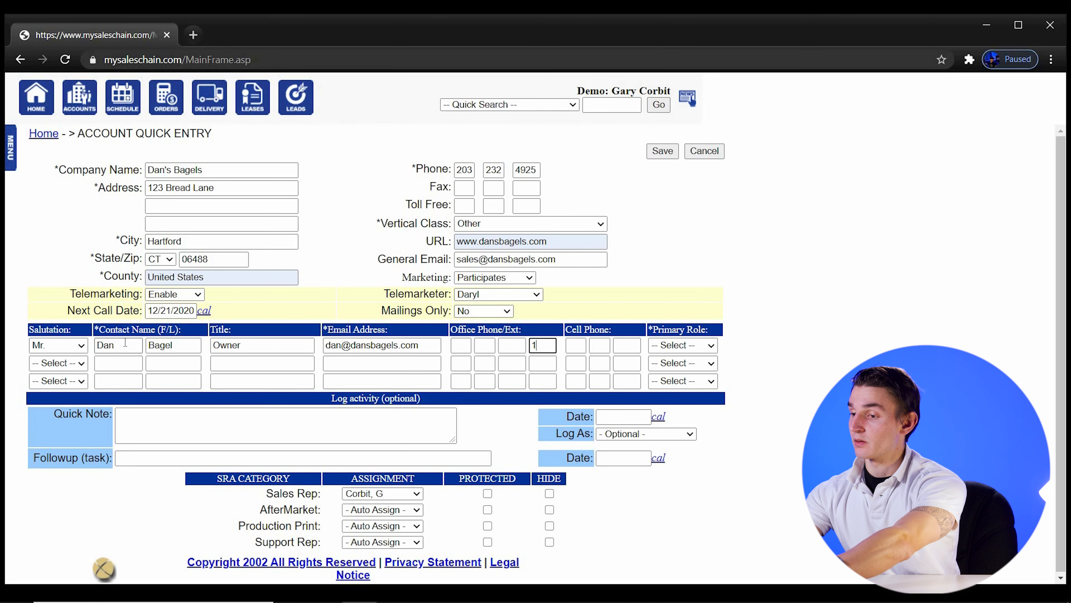
key(Tab)
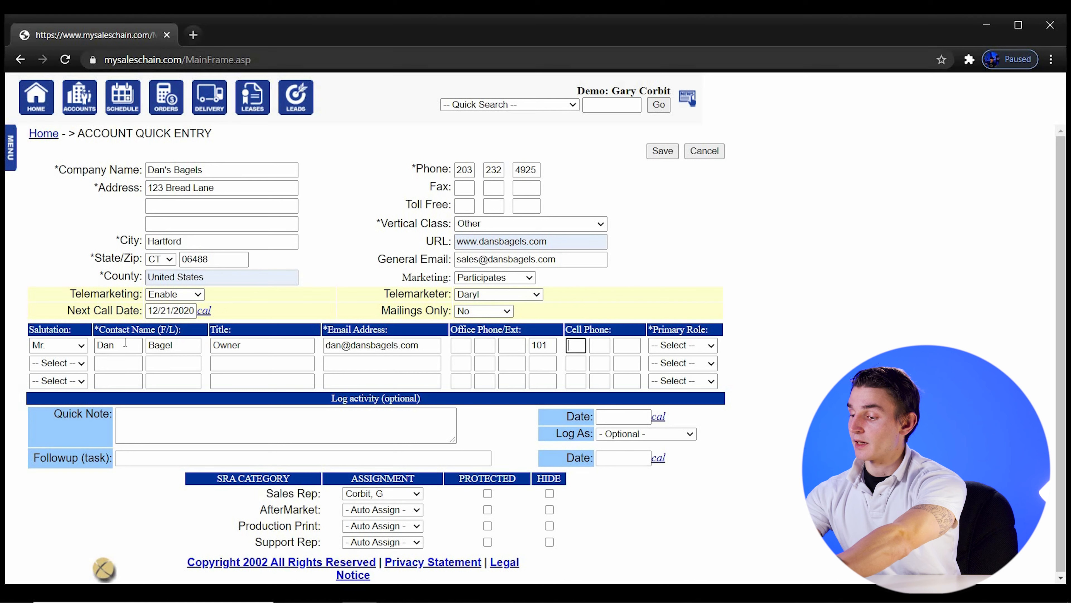
key(Tab)
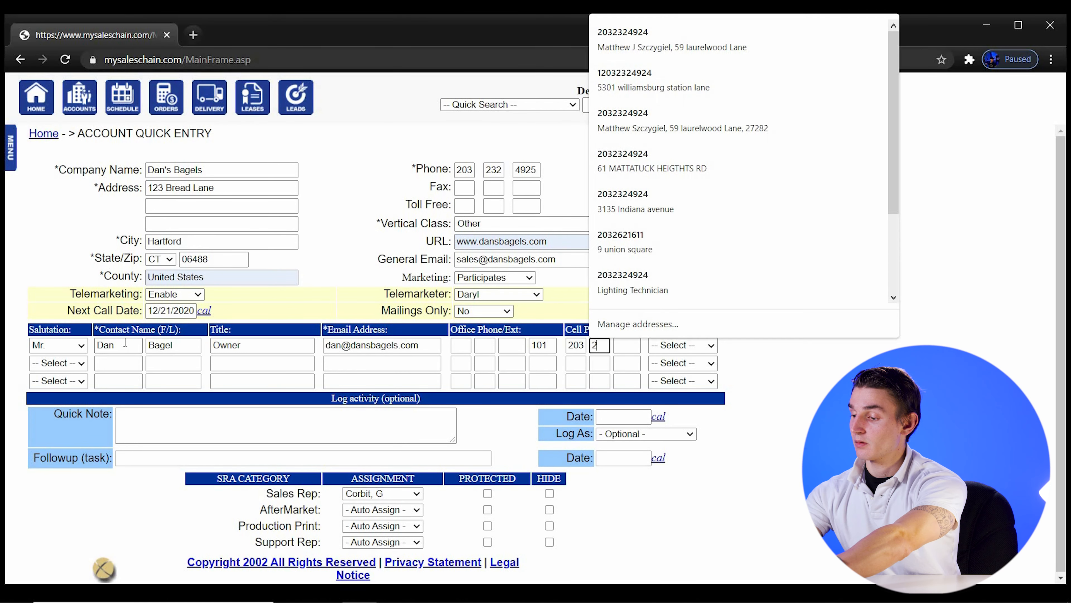
key(Tab)
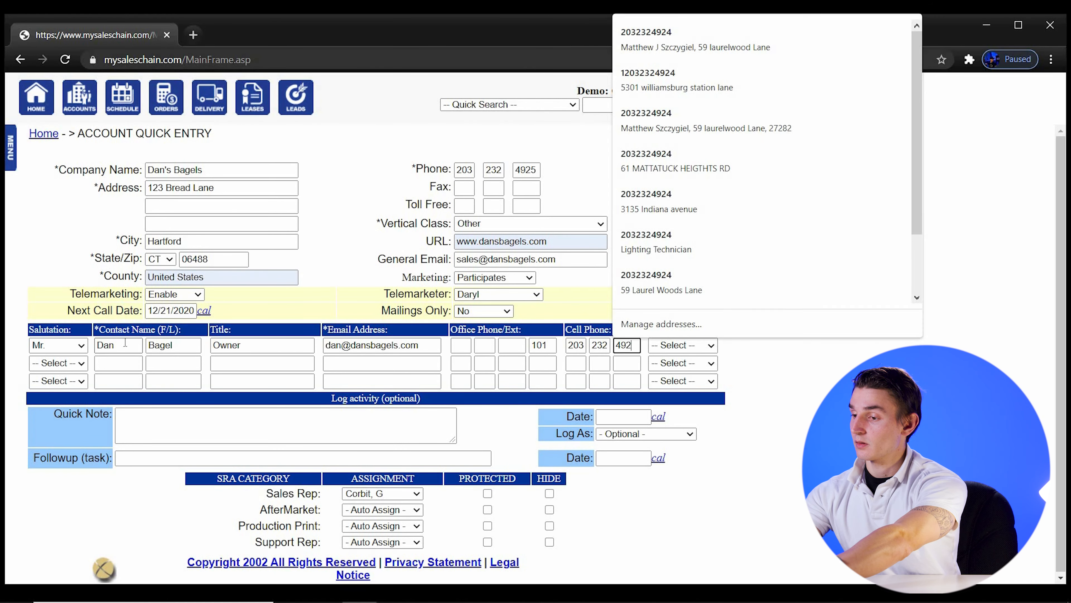
key(Tab)
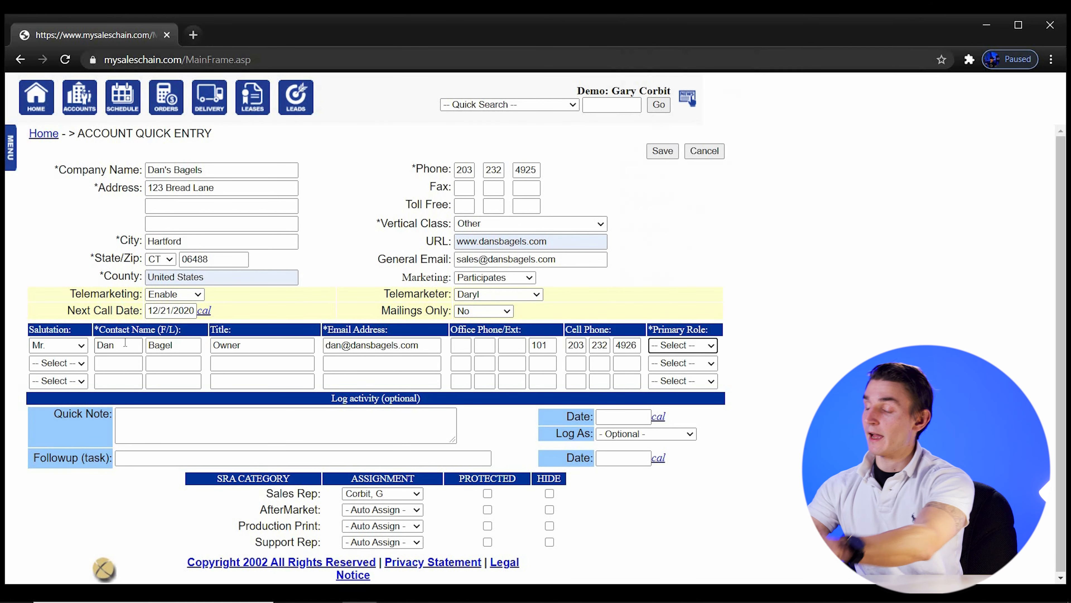
click(658, 349)
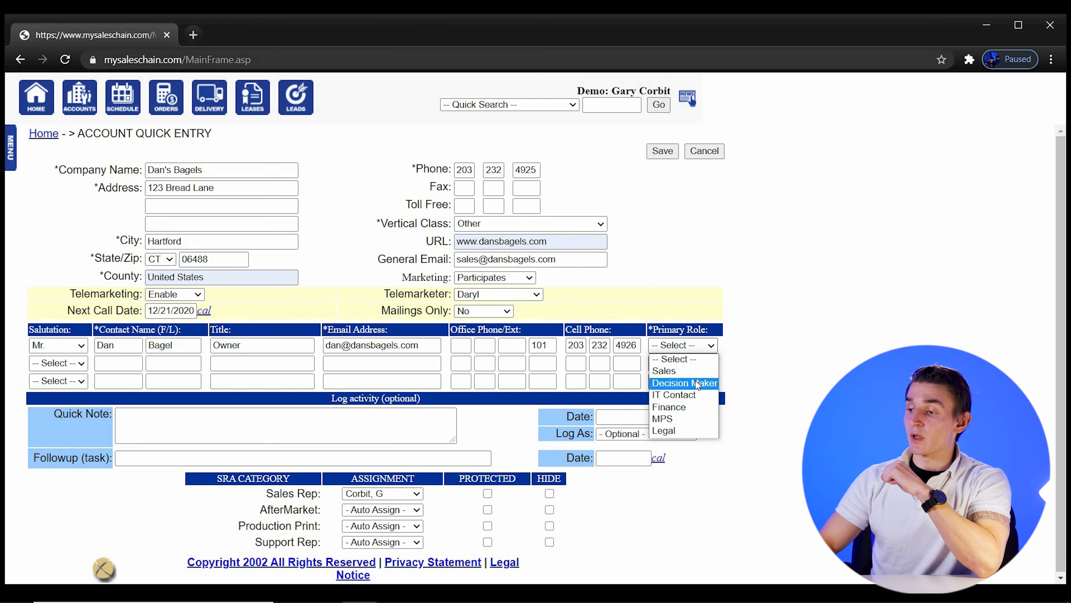
click(701, 384)
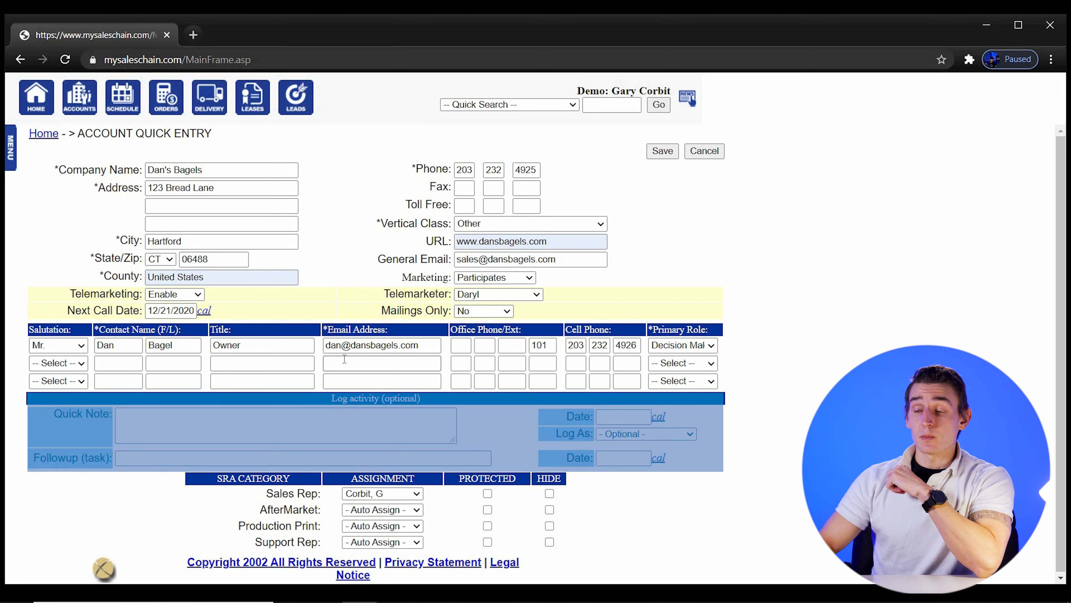
Write quick note 'met at starbucks, interested in big color', dated 12/14/2020, logged as New Business
click(209, 412)
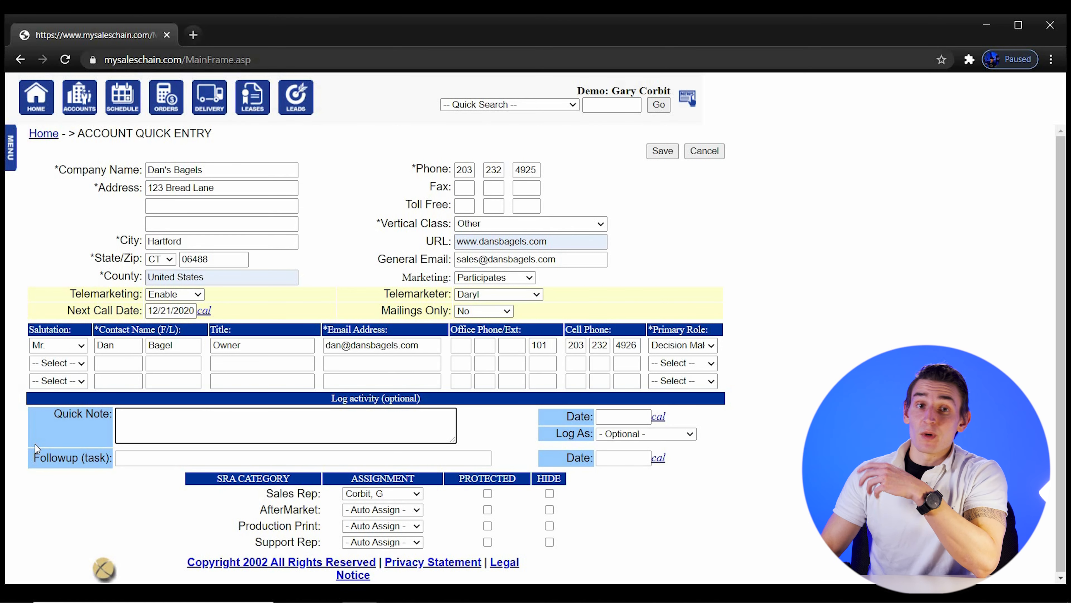
text(met at)
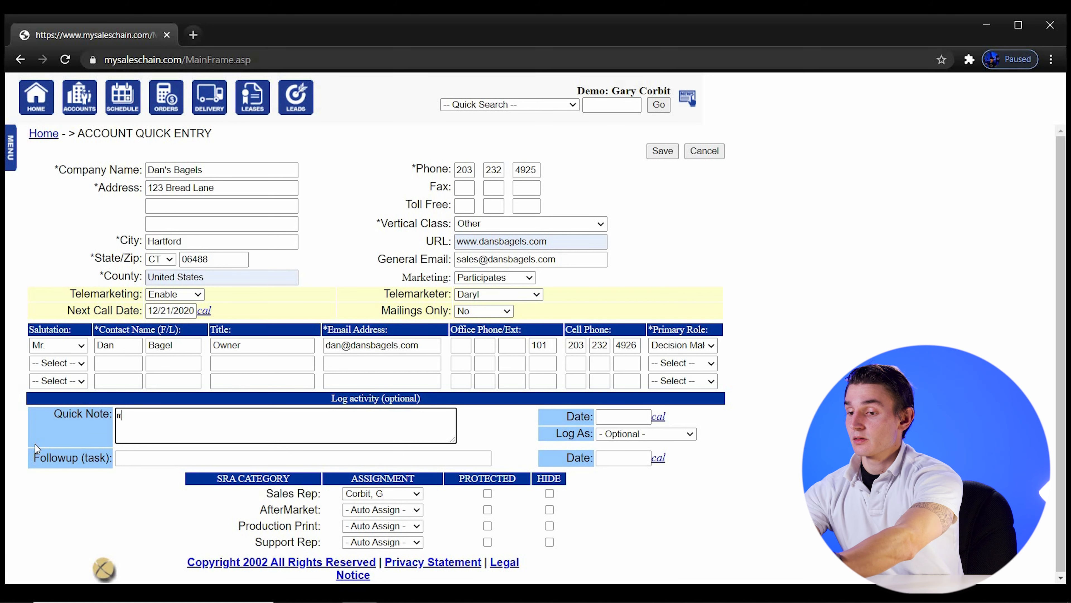
text(rb)
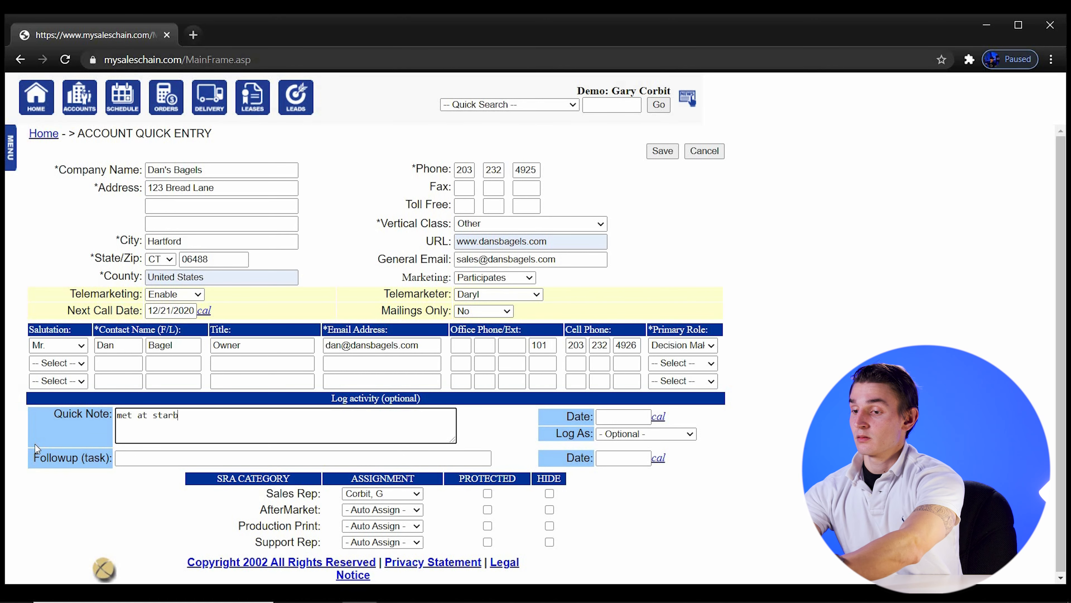
text(ucks, )
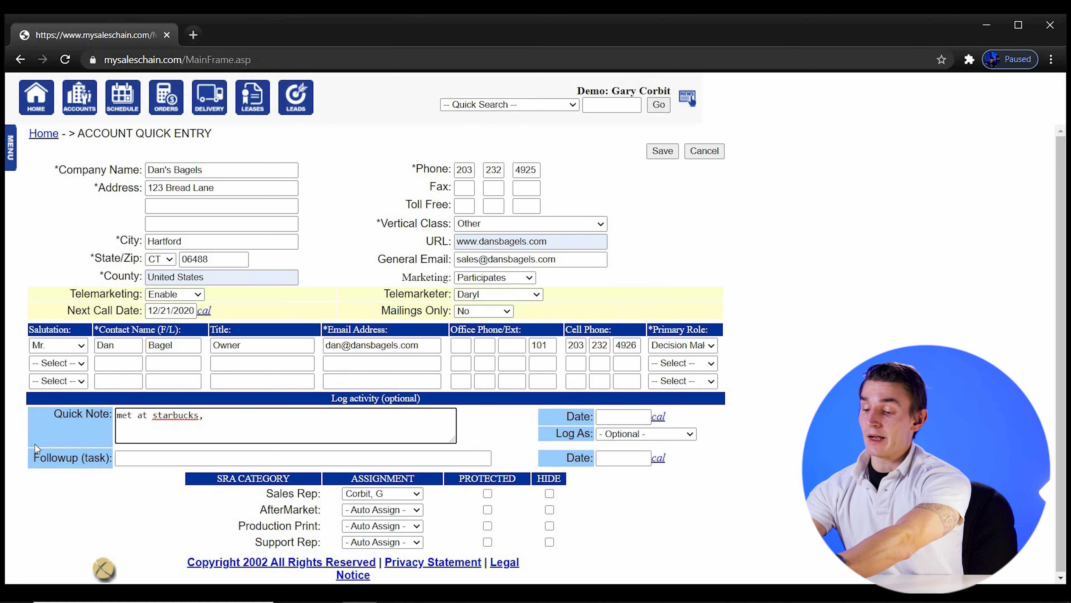
text(int)
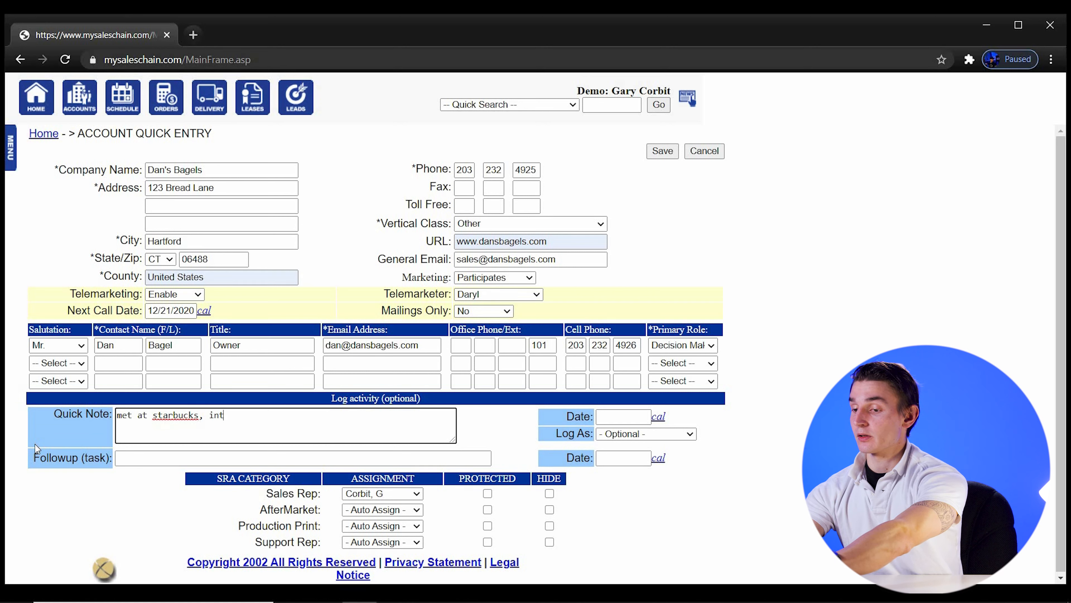
text(erested in )
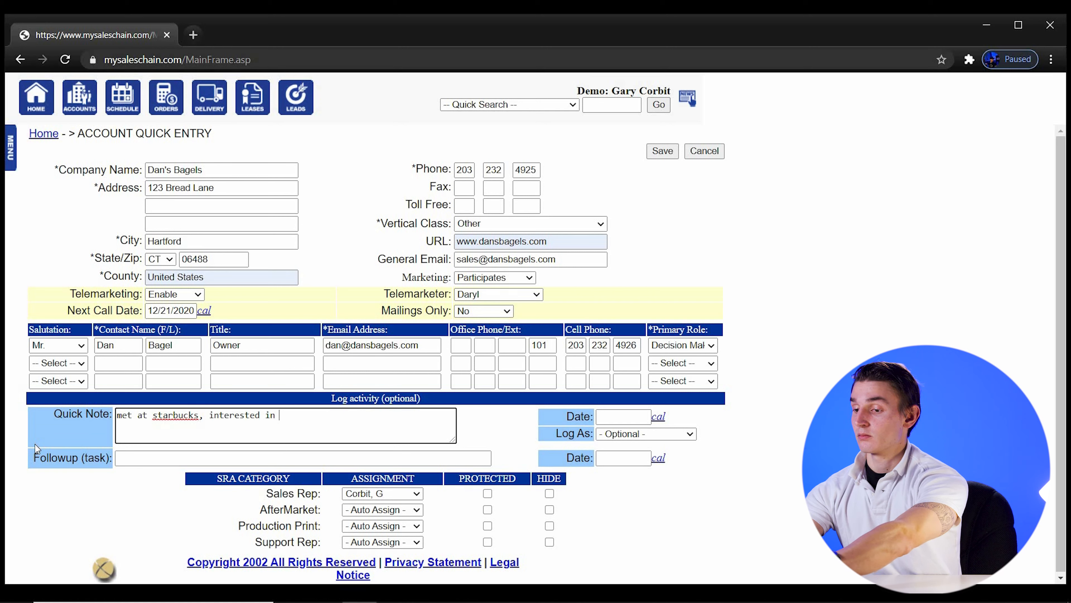
text(big color)
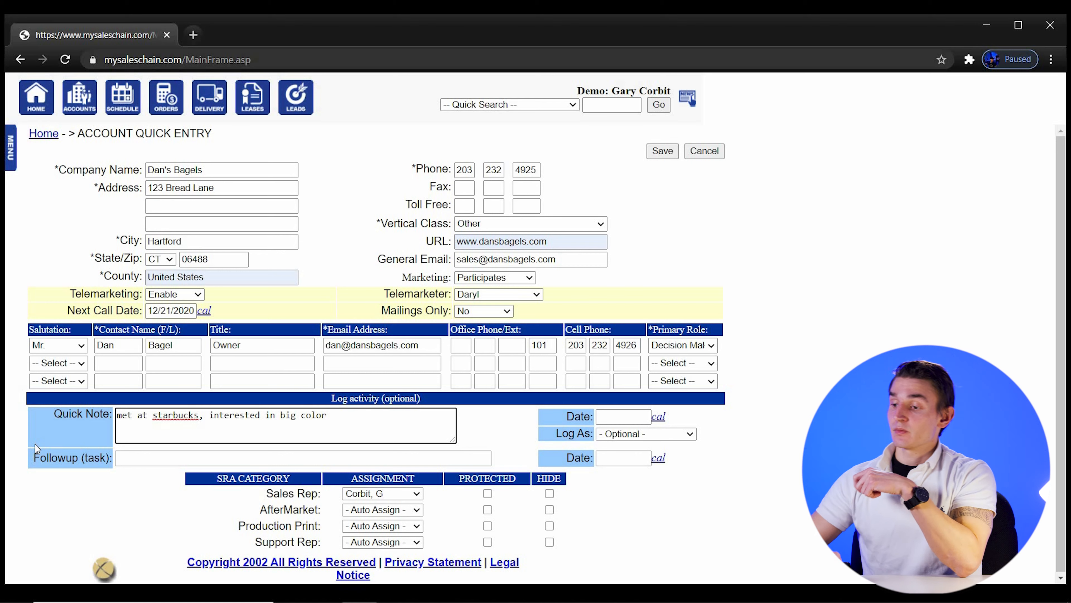
click(664, 420)
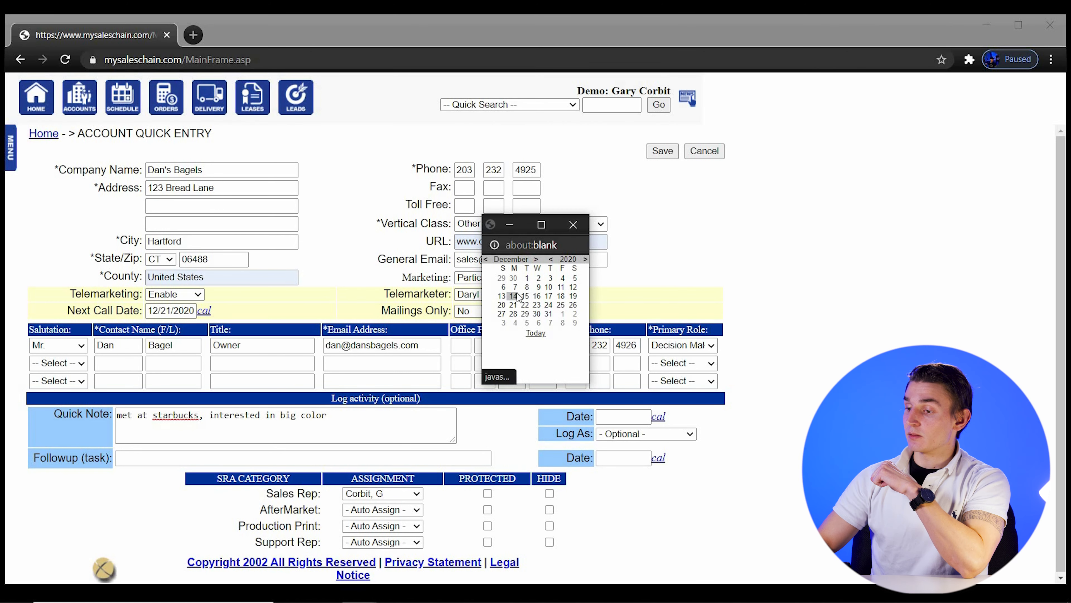
click(517, 295)
click(680, 434)
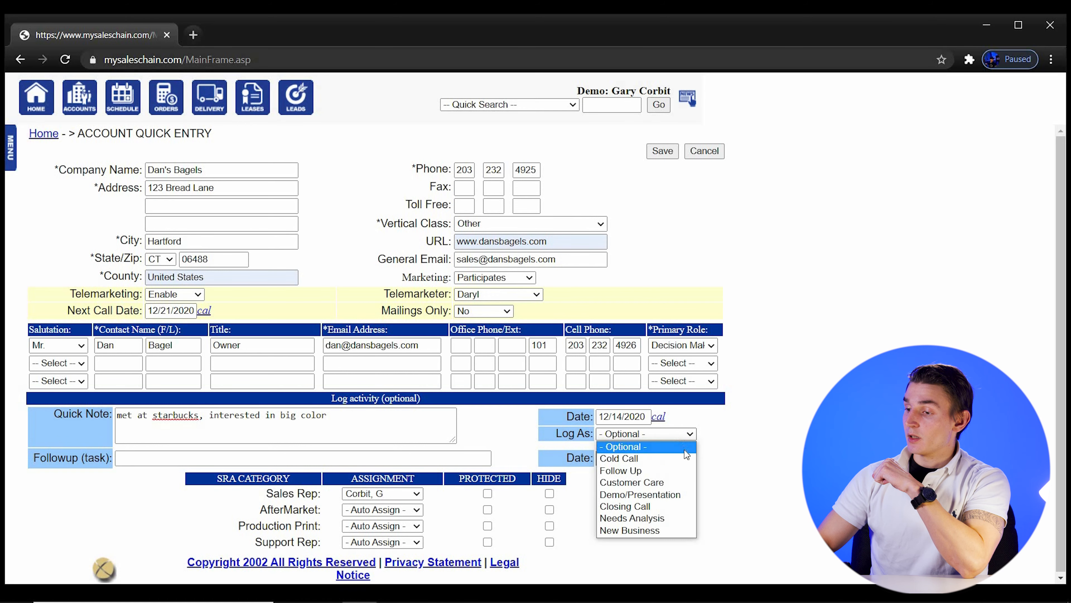
click(682, 530)
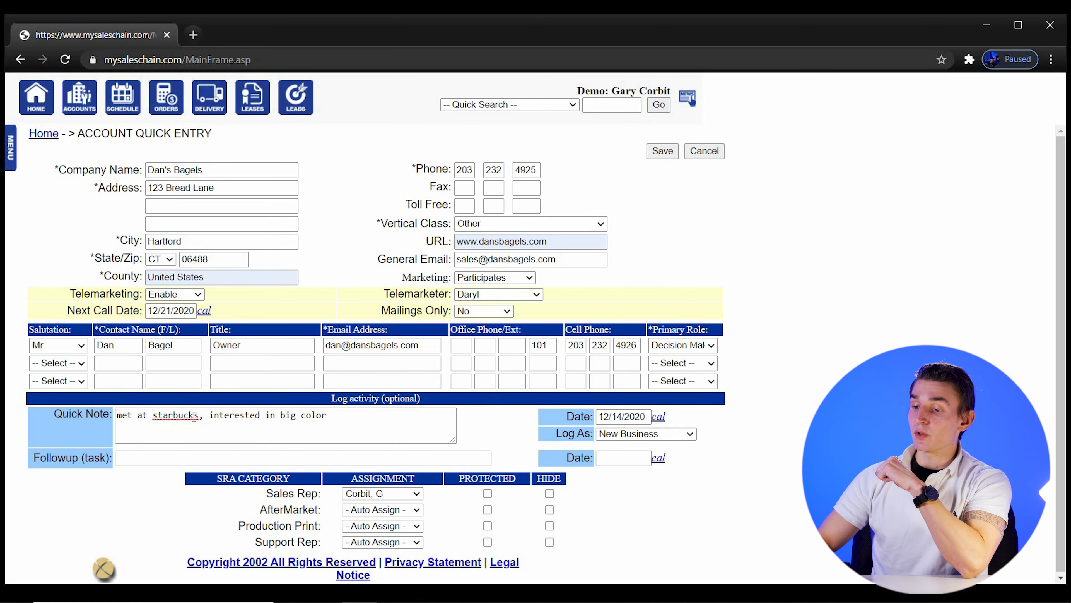
Add a follow-up call task about big color with follow-up date 12/17/2020
click(127, 459)
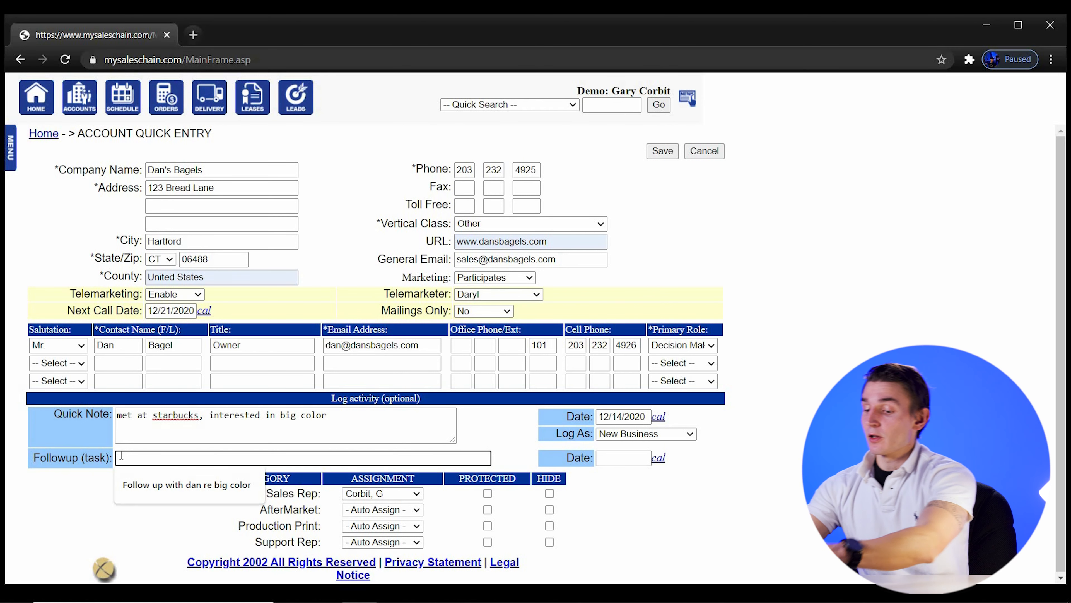
text(Follow )
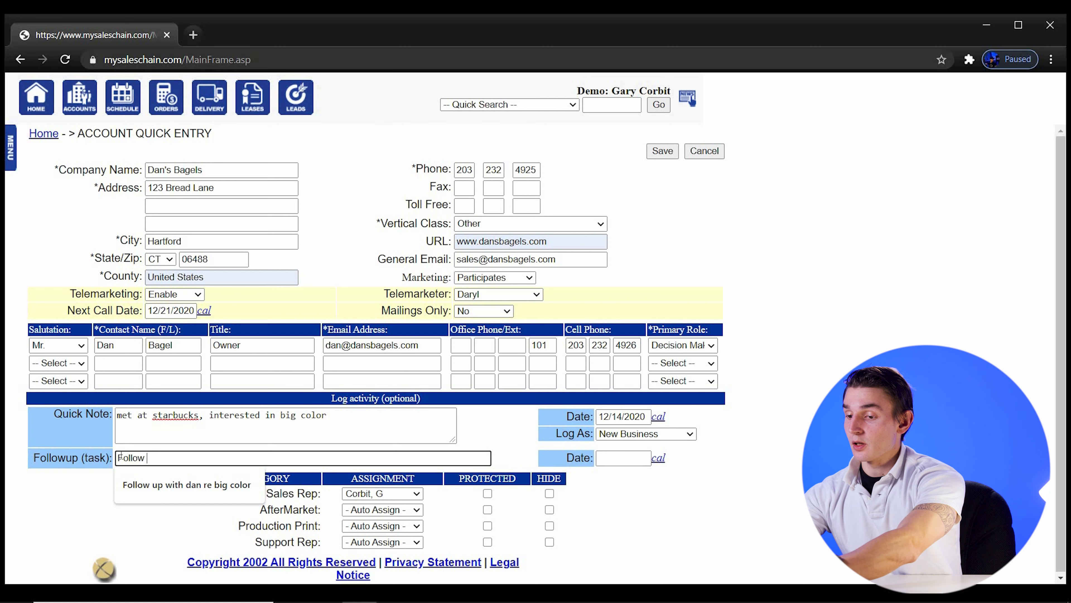
text(Up Call Wi)
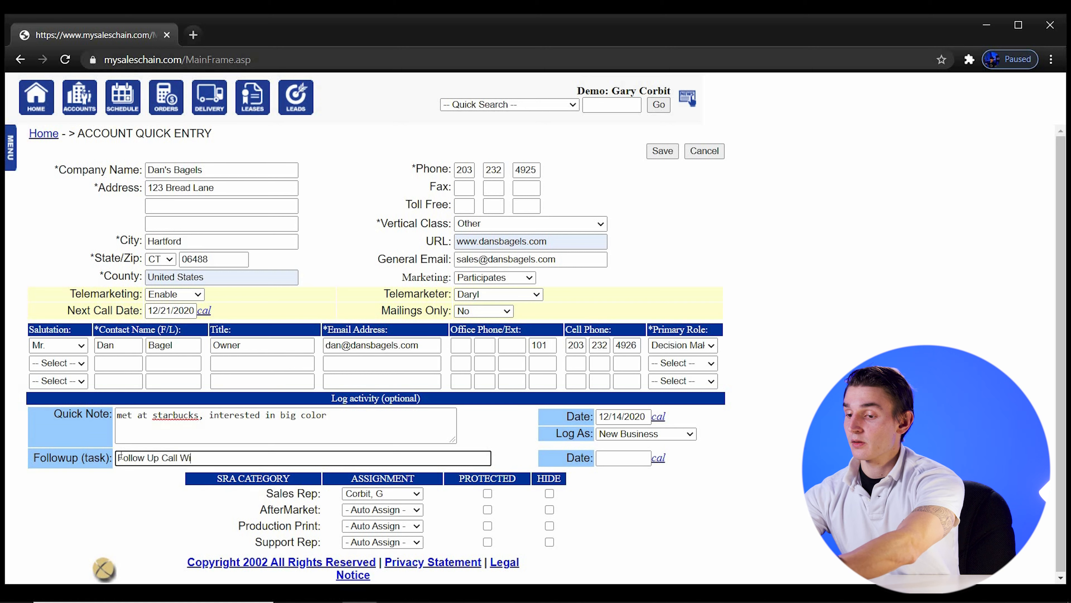
text(th Dan Re: Big col)
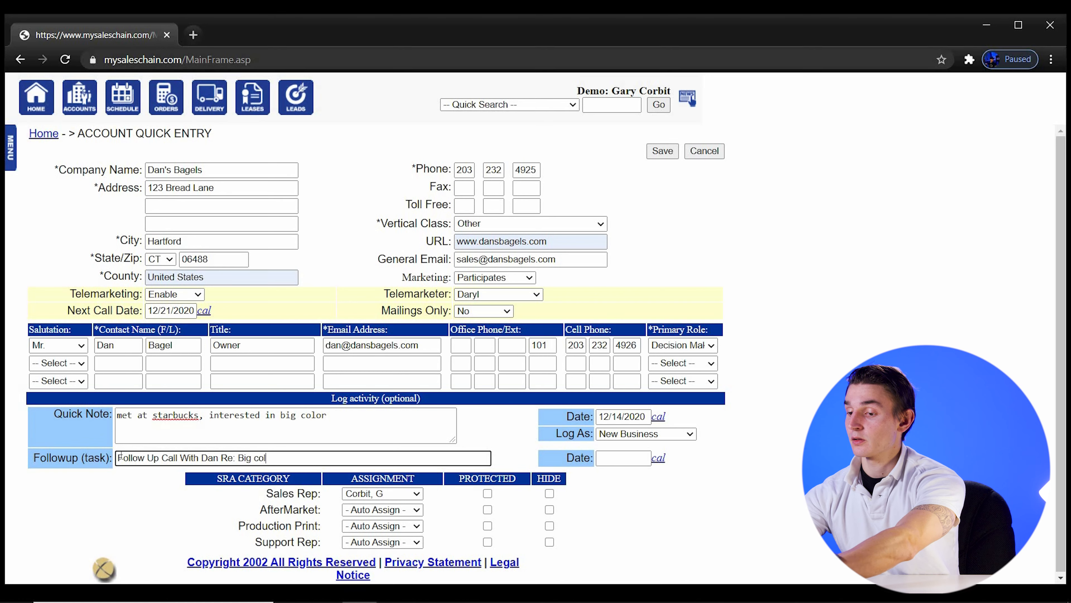
text(or)
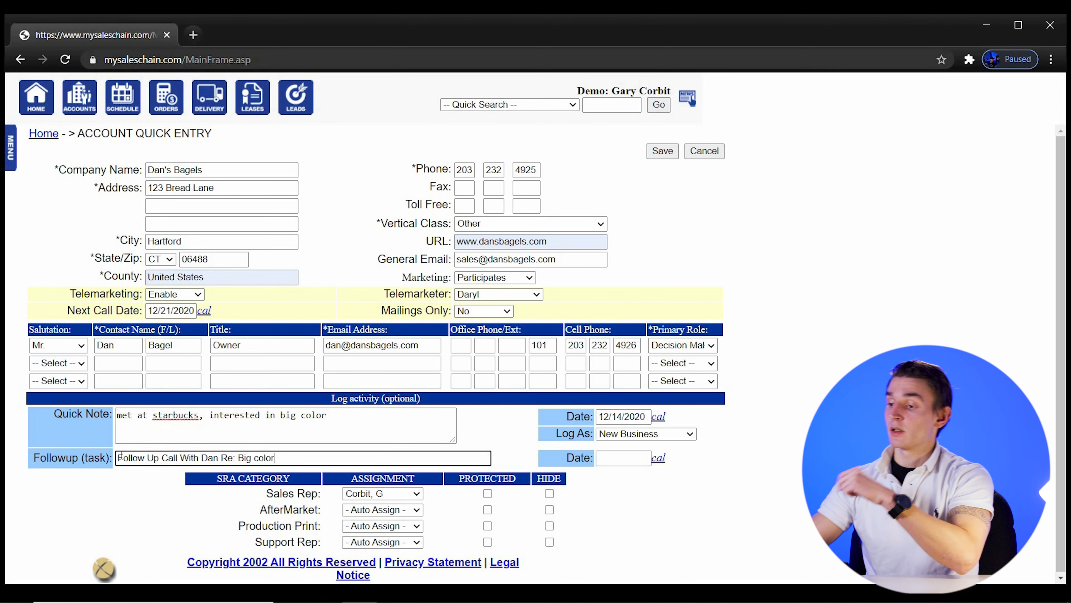
click(658, 458)
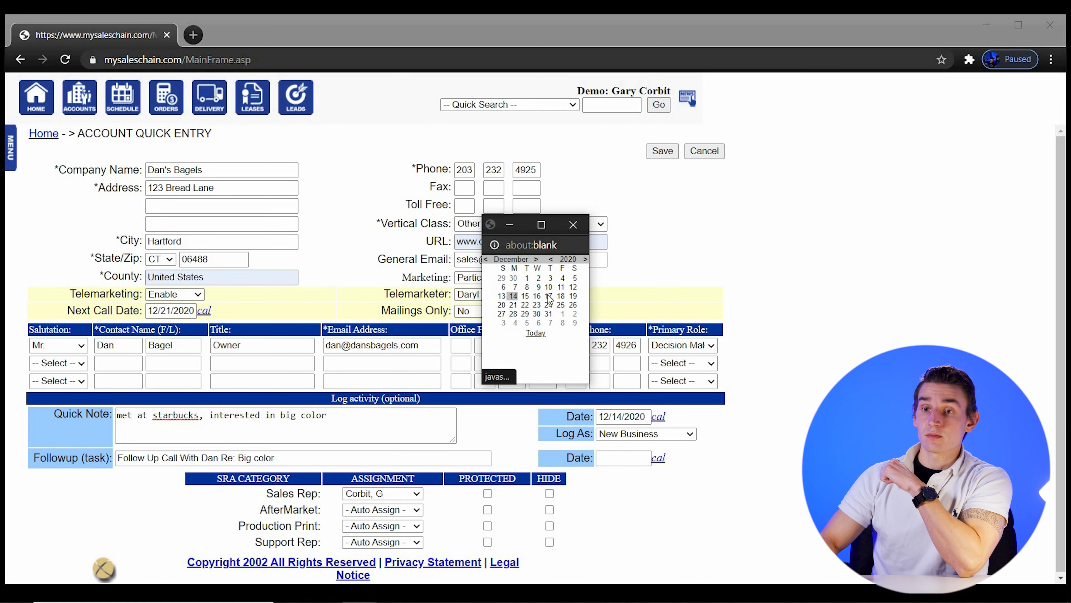
click(549, 296)
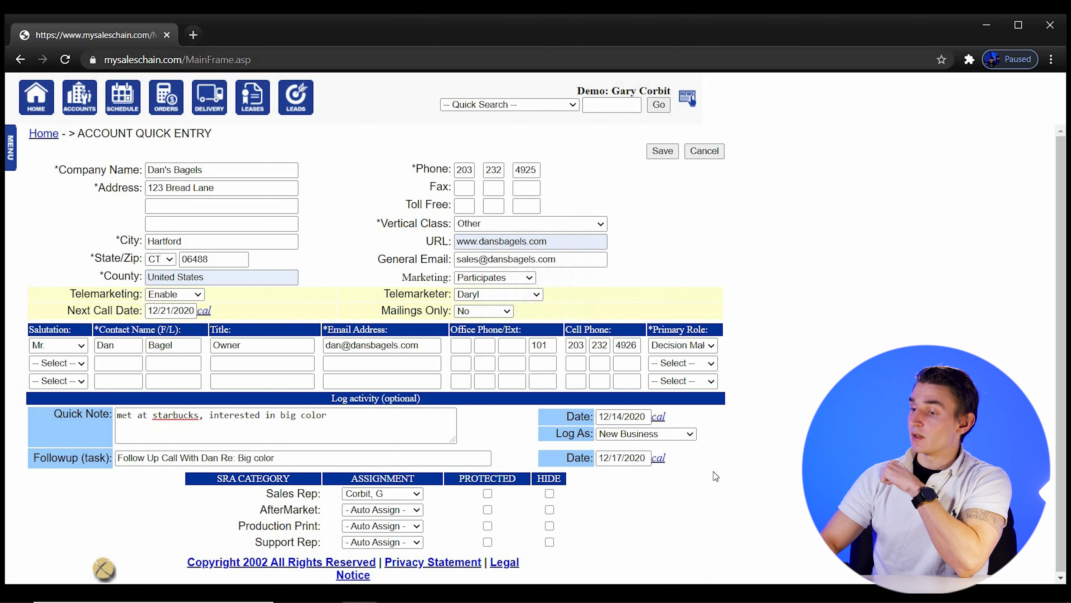
click(659, 418)
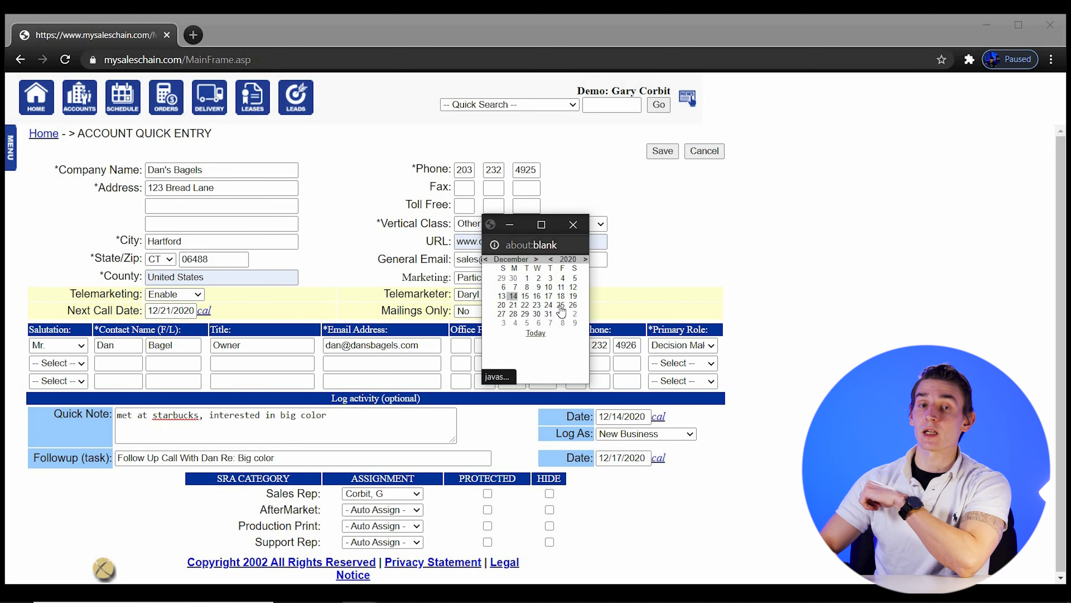
click(627, 182)
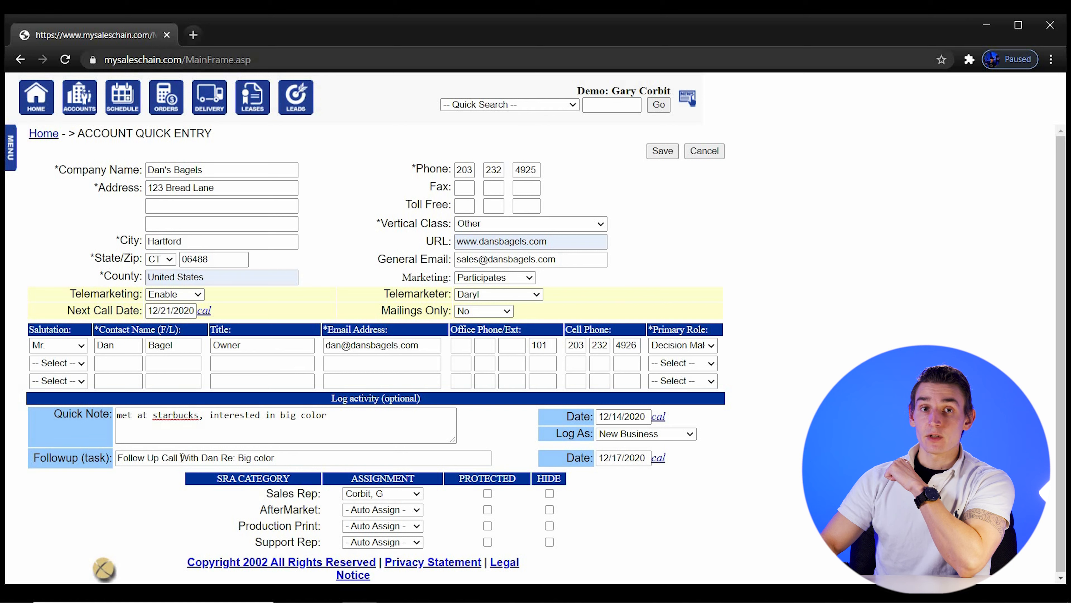
Save the Dan's Bagels account, confirming past the existing-company warning
click(666, 152)
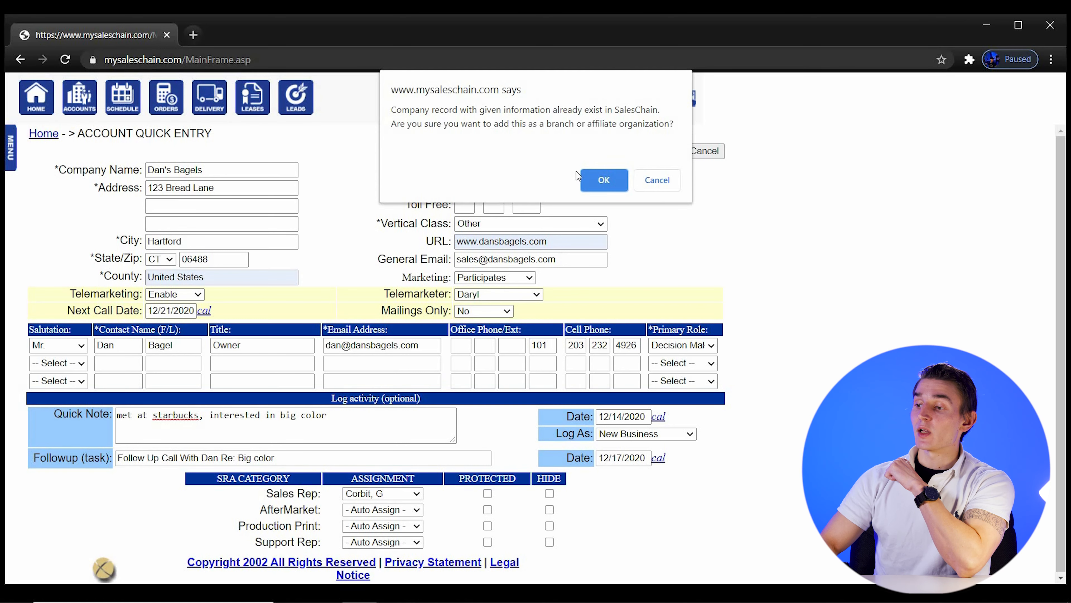
click(590, 180)
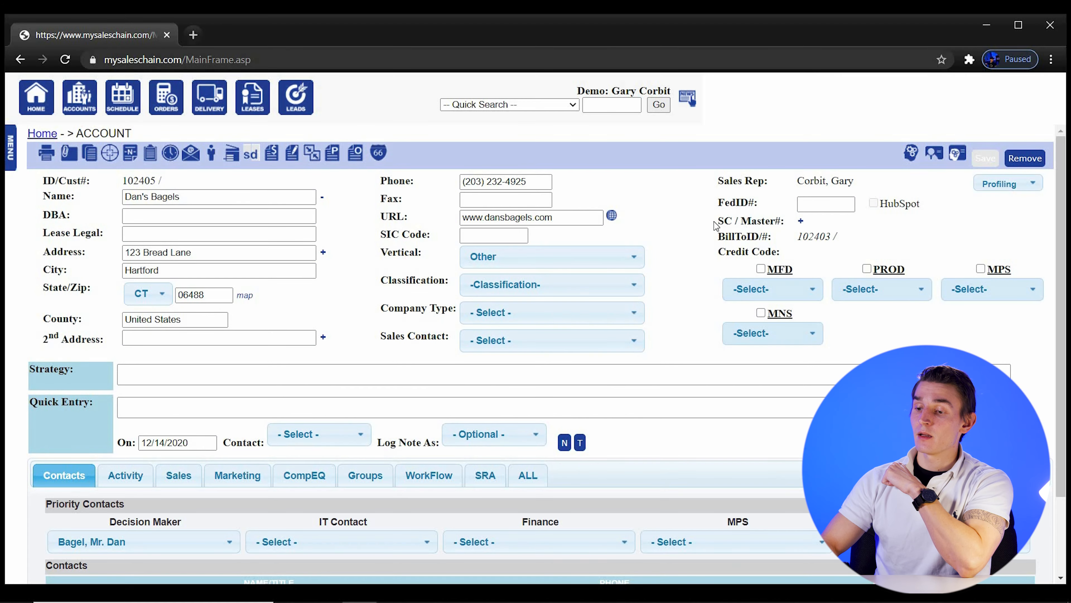
Scroll down the account record and show its Activity summary
scroll(496, 209, down, 2)
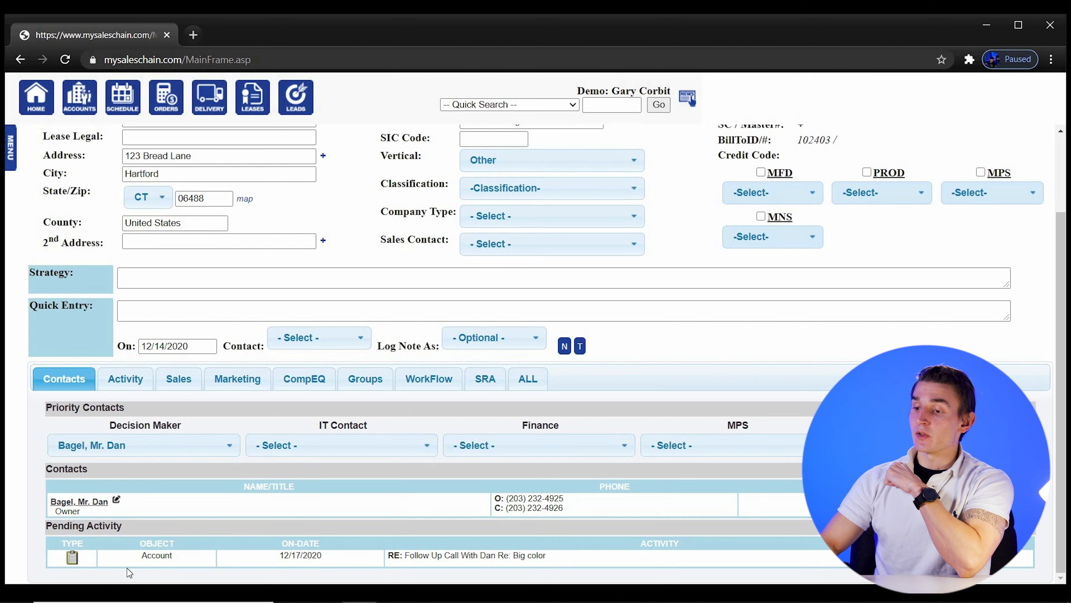
click(120, 382)
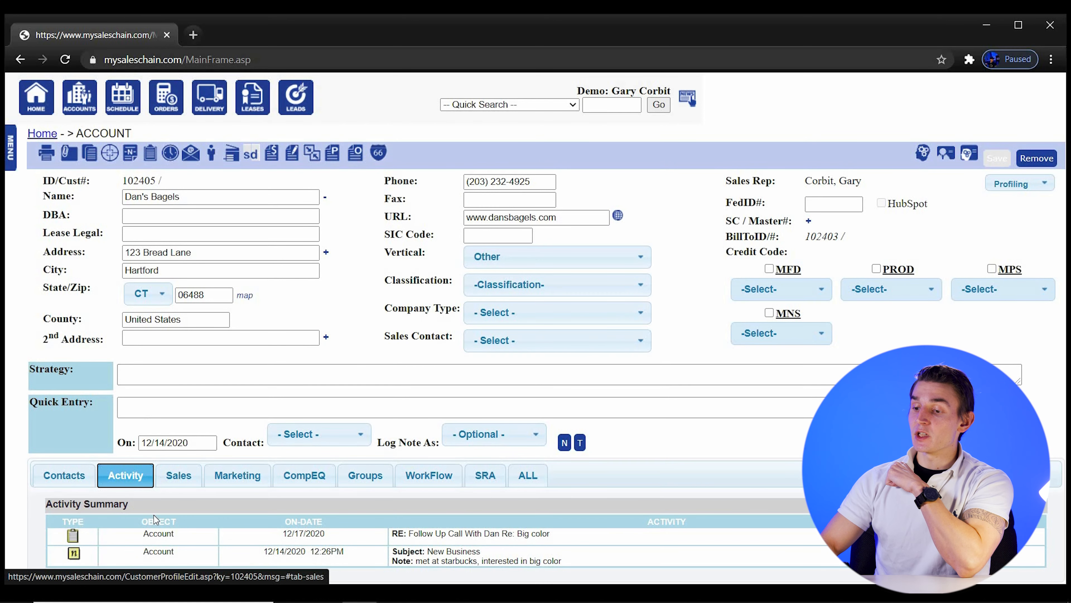